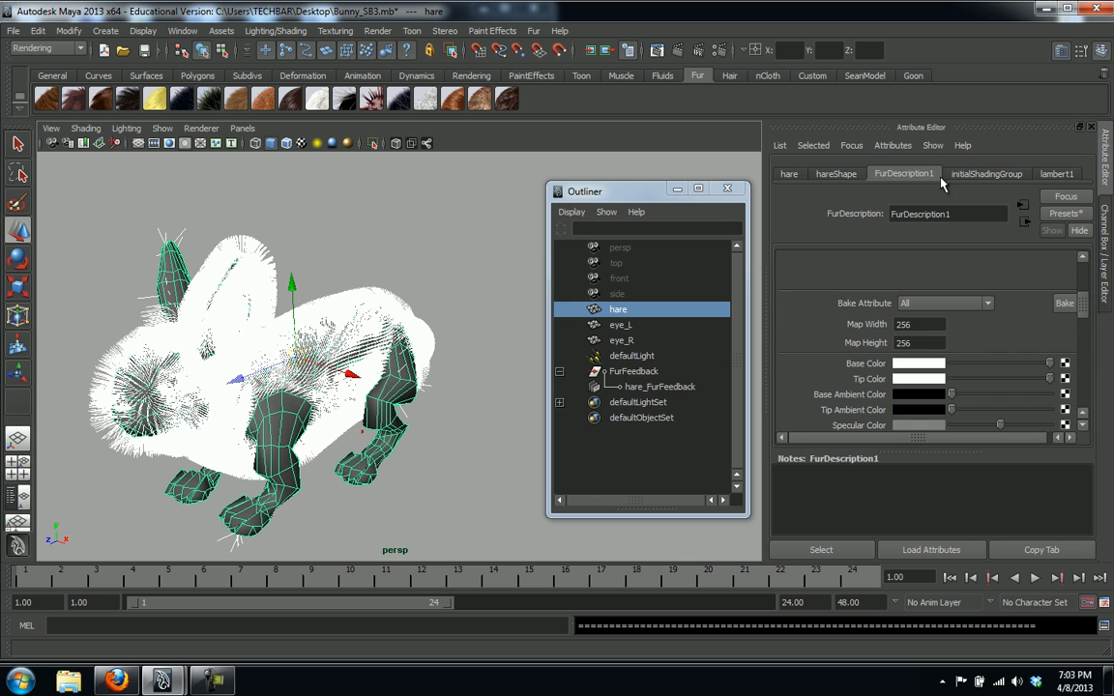
# Set FurDescription1's Base and Tip Ambient Colors to white, then bring up the hare's material options
pyautogui.scroll(2, 1087, 290)
pyautogui.moveTo(1087, 290); pyautogui.dragTo(1090, 276)
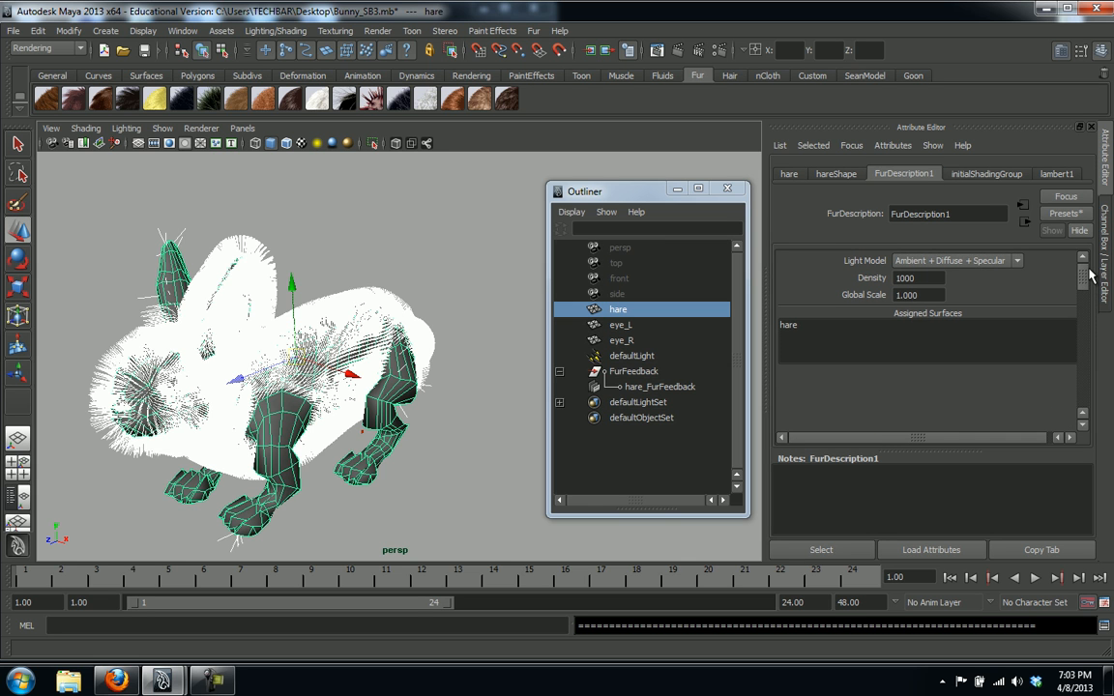
pyautogui.doubleClick(942, 279)
pyautogui.moveTo(1081, 287); pyautogui.dragTo(1075, 321)
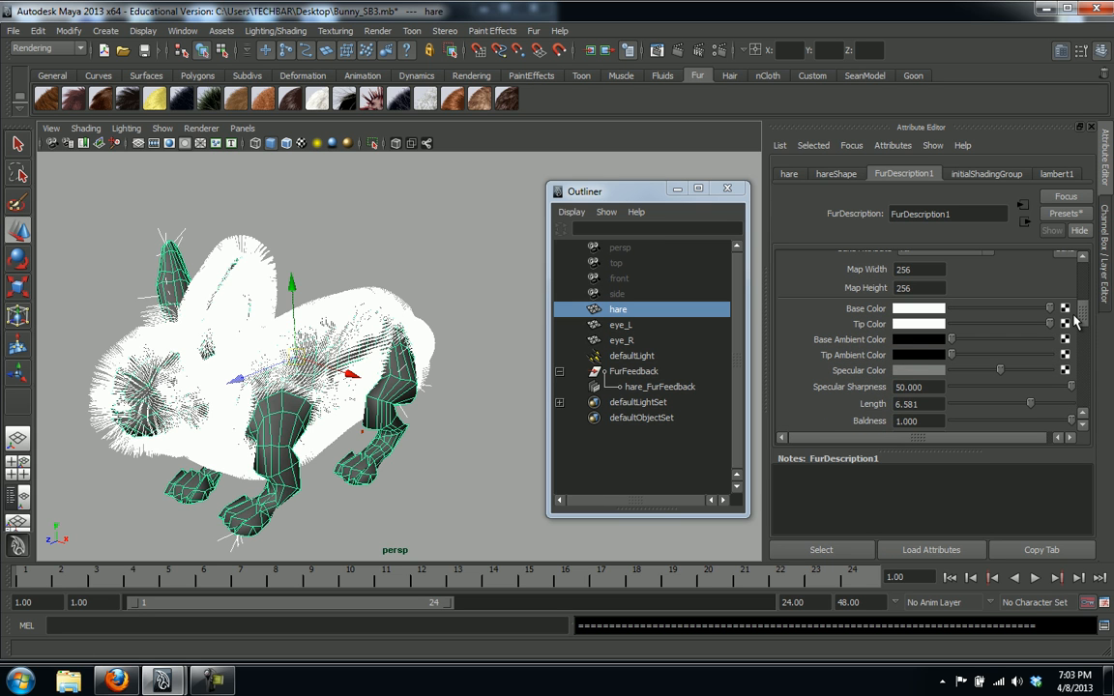
pyautogui.moveTo(951, 340); pyautogui.dragTo(1058, 341)
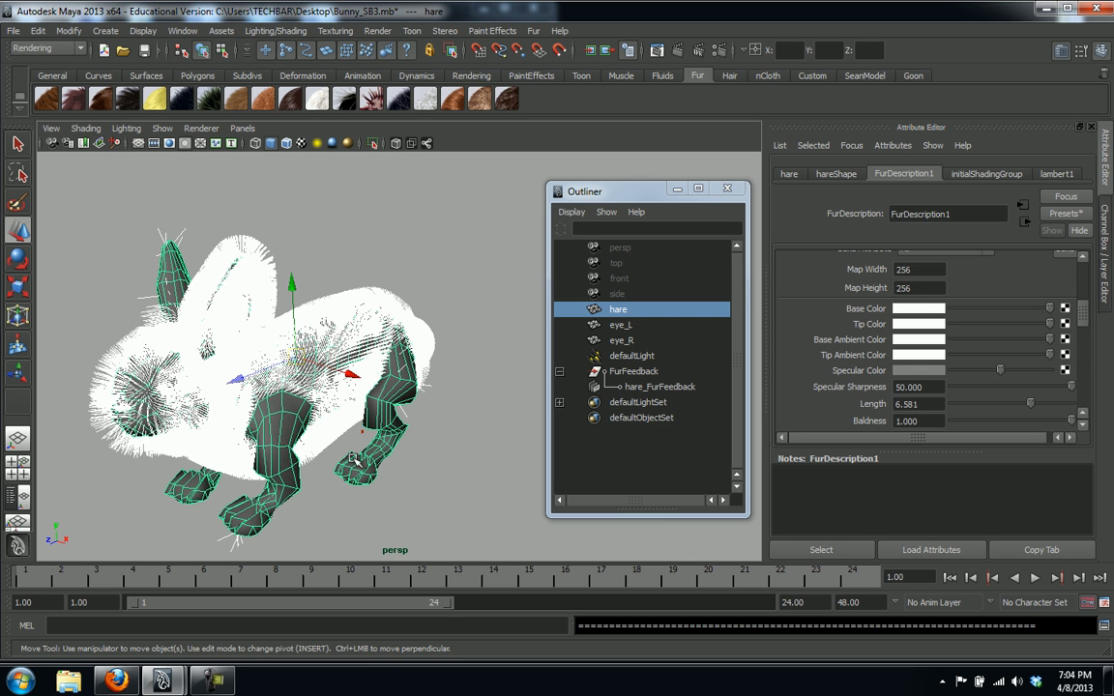
pyautogui.click(430, 498)
pyautogui.click(285, 469)
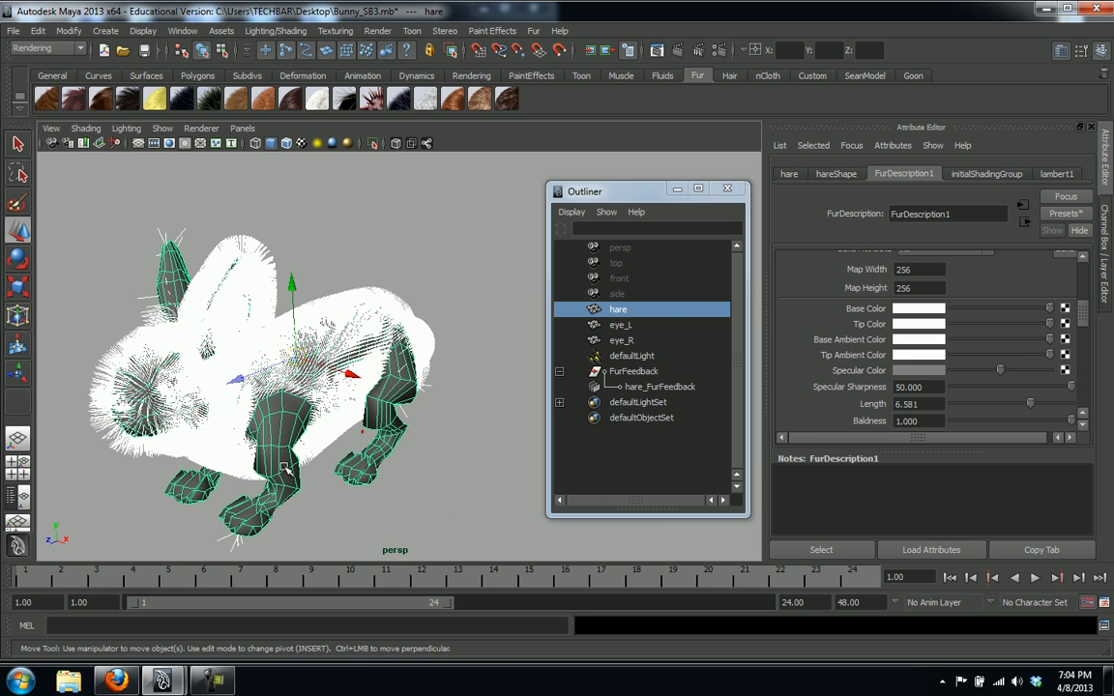
pyautogui.moveTo(277, 414); pyautogui.dragTo(303, 616, button='right')
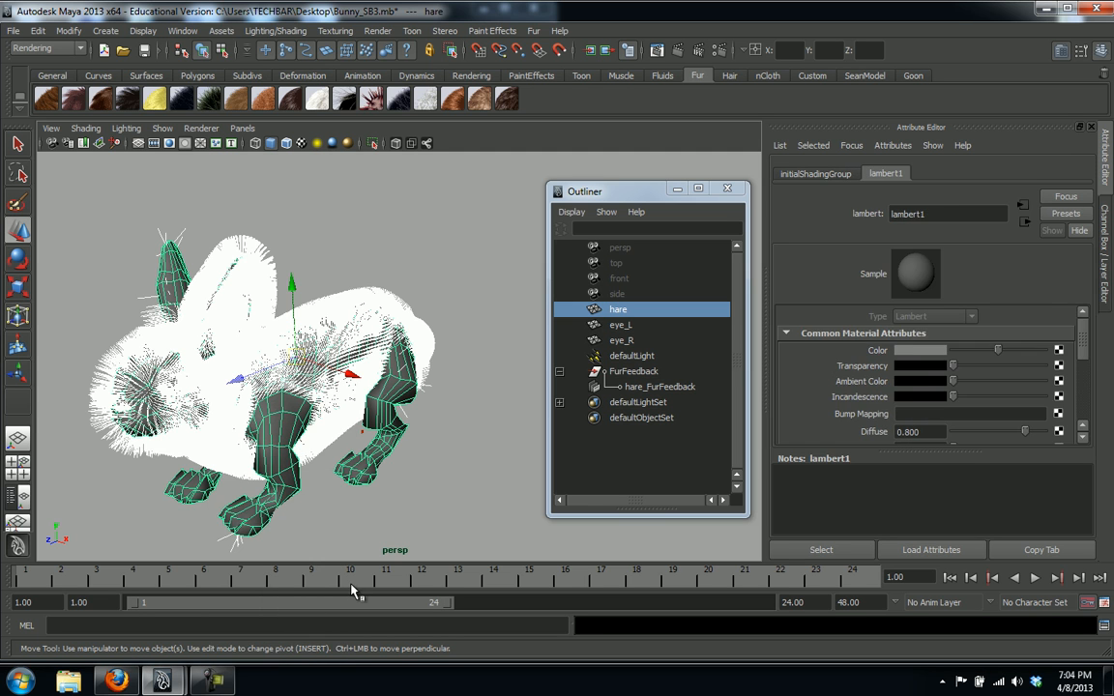
# Make the lambert1 Color pure white, test-render the current frame, and close Render View
pyautogui.moveTo(998, 352); pyautogui.dragTo(1076, 356)
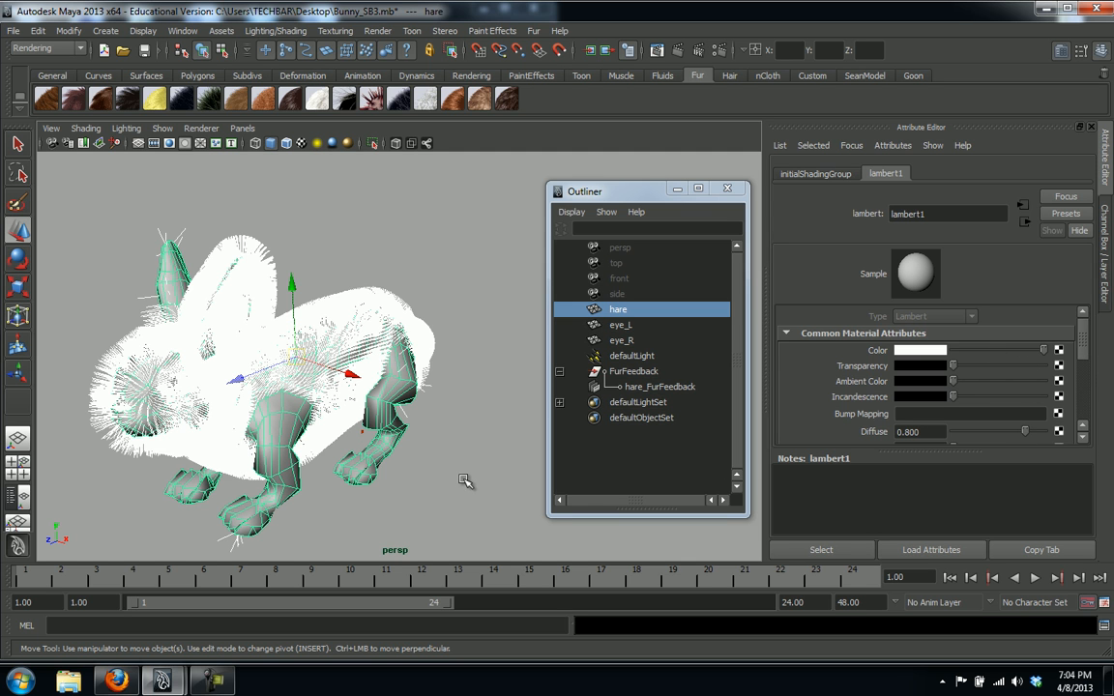
pyautogui.moveTo(1083, 350)
pyautogui.mouseDown()
pyautogui.moveTo(1076, 393)
pyautogui.moveTo(1088, 343)
pyautogui.mouseUp()
pyautogui.click(616, 51)
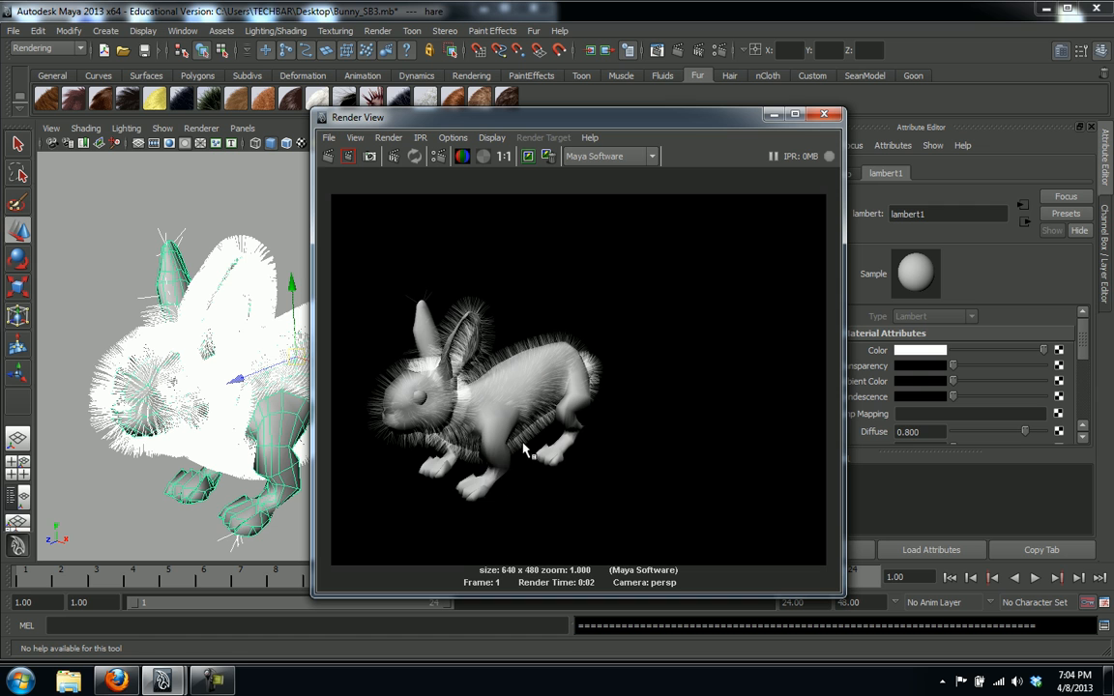
pyautogui.click(824, 114)
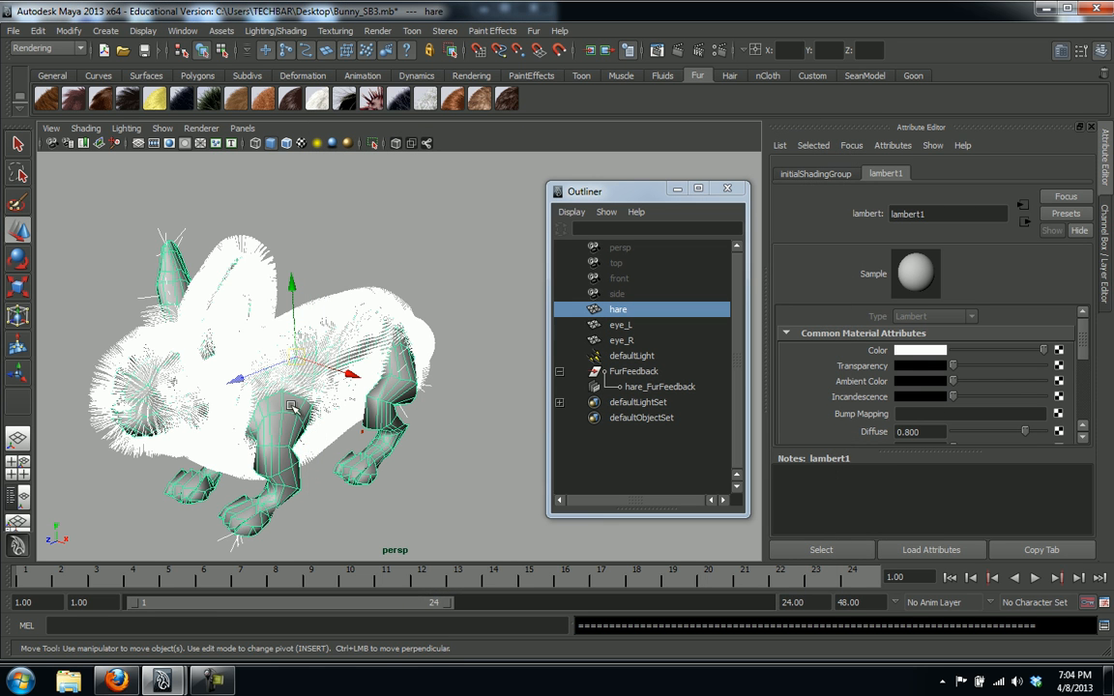
# Select hare_FurFeedback in the Outliner and bring up its hare_FurFeedbackShape settings
pyautogui.click(636, 373)
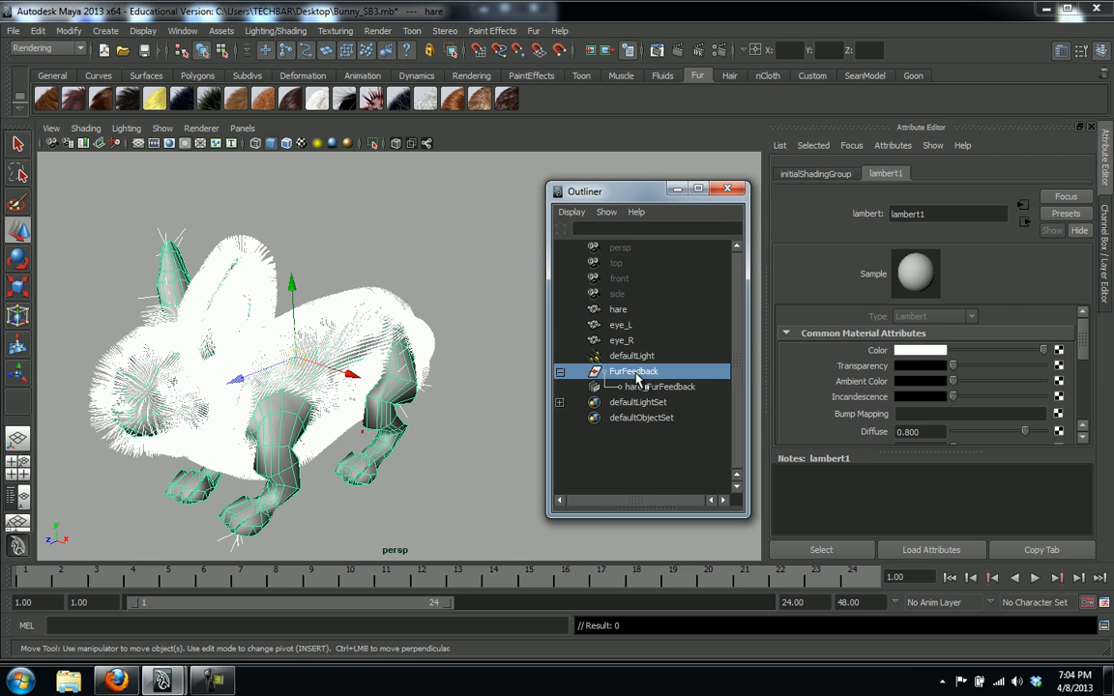
pyautogui.click(641, 386)
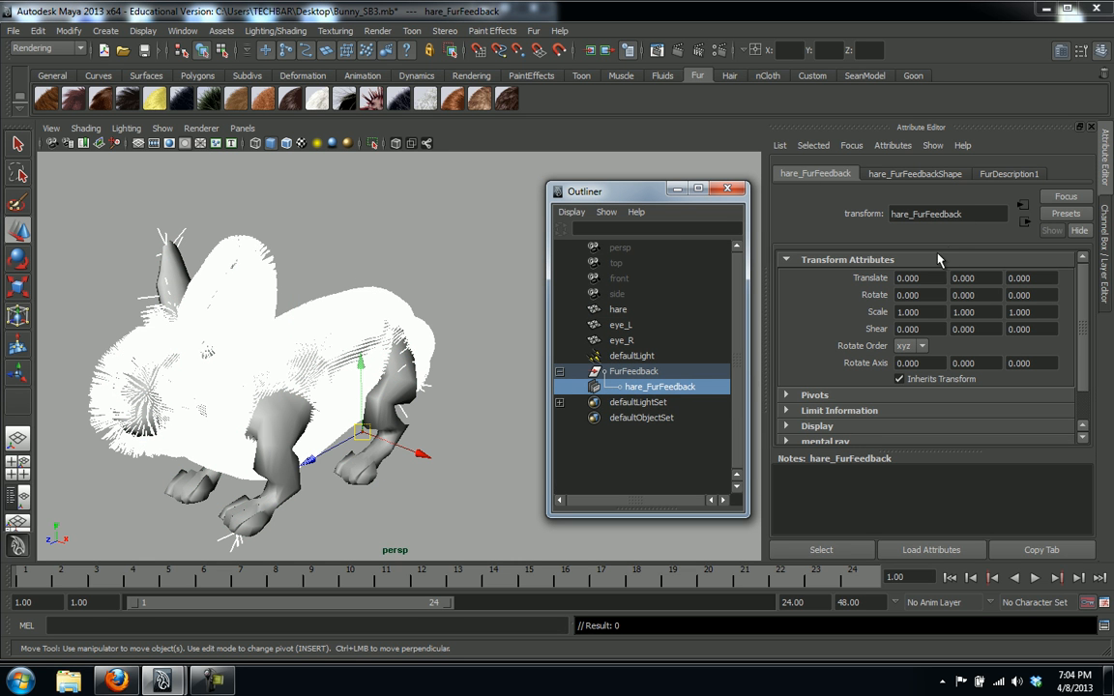
pyautogui.scroll(-2, 972, 324)
pyautogui.scroll(2, 981, 319)
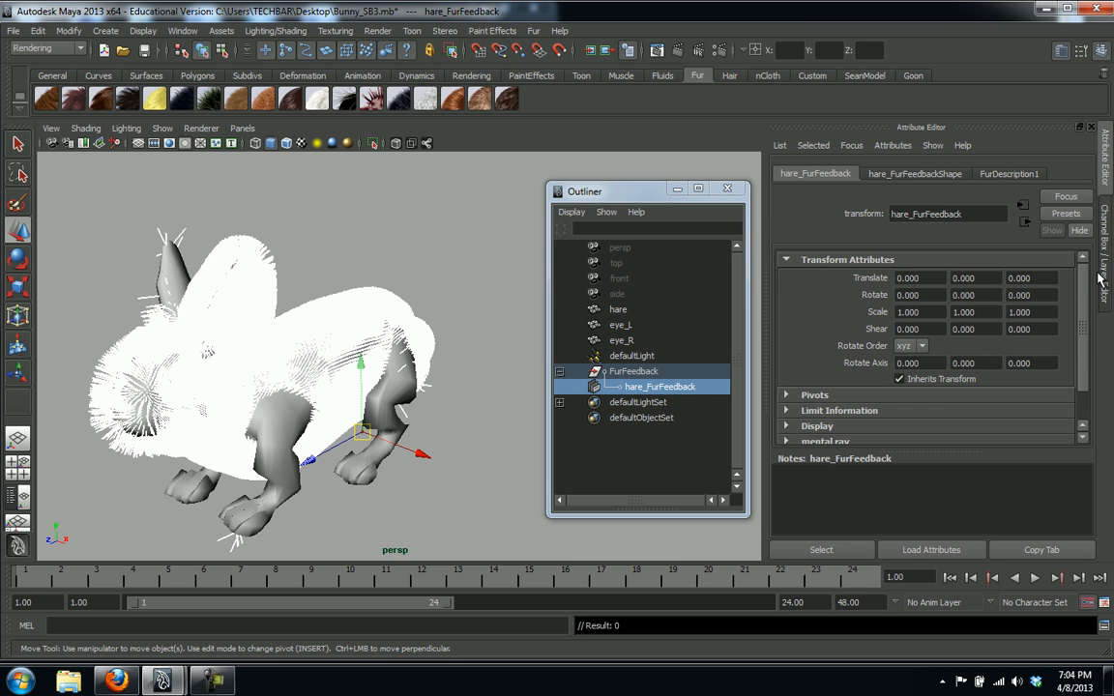
pyautogui.click(932, 174)
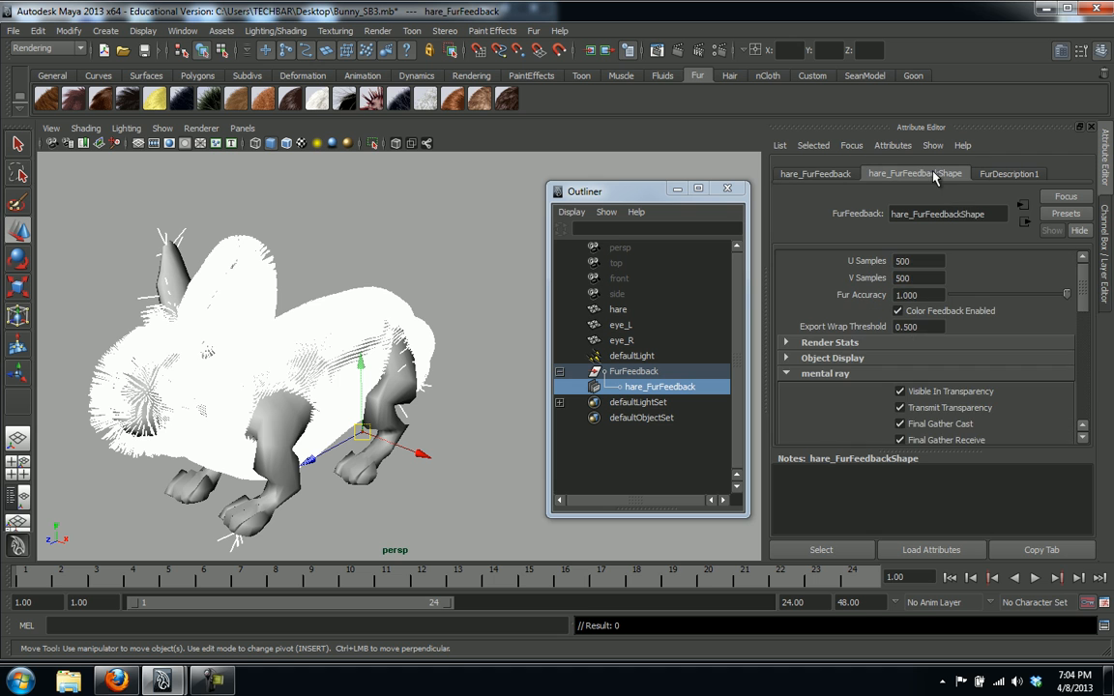
pyautogui.scroll(-5, 977, 276)
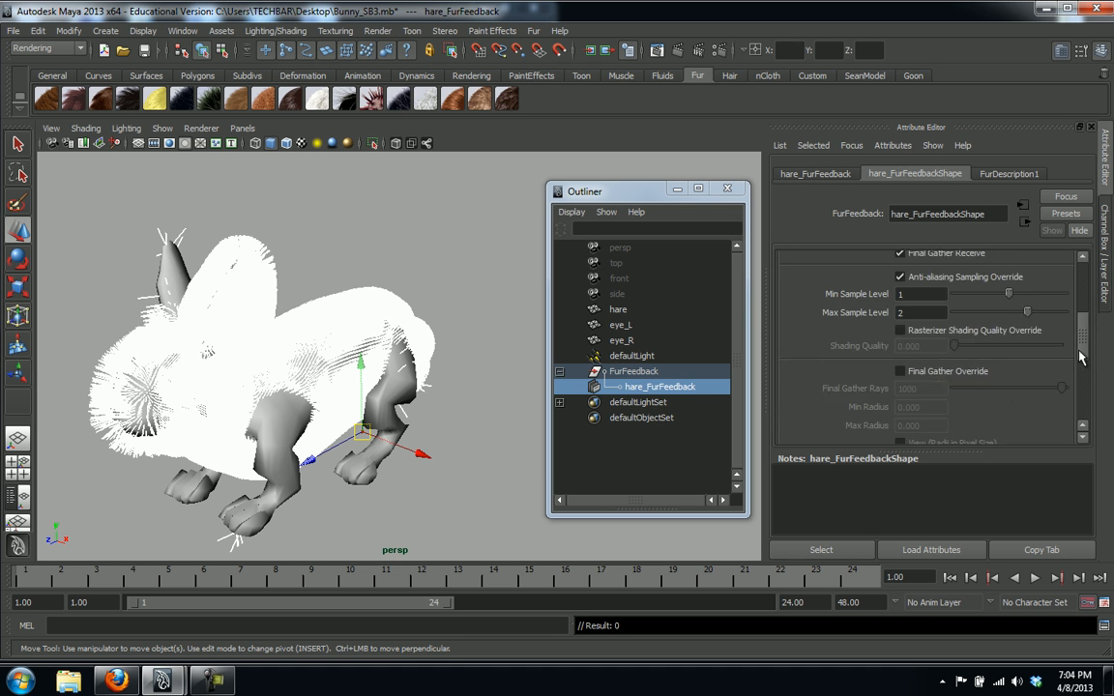
pyautogui.scroll(-3, 1073, 394)
pyautogui.scroll(10, 1064, 367)
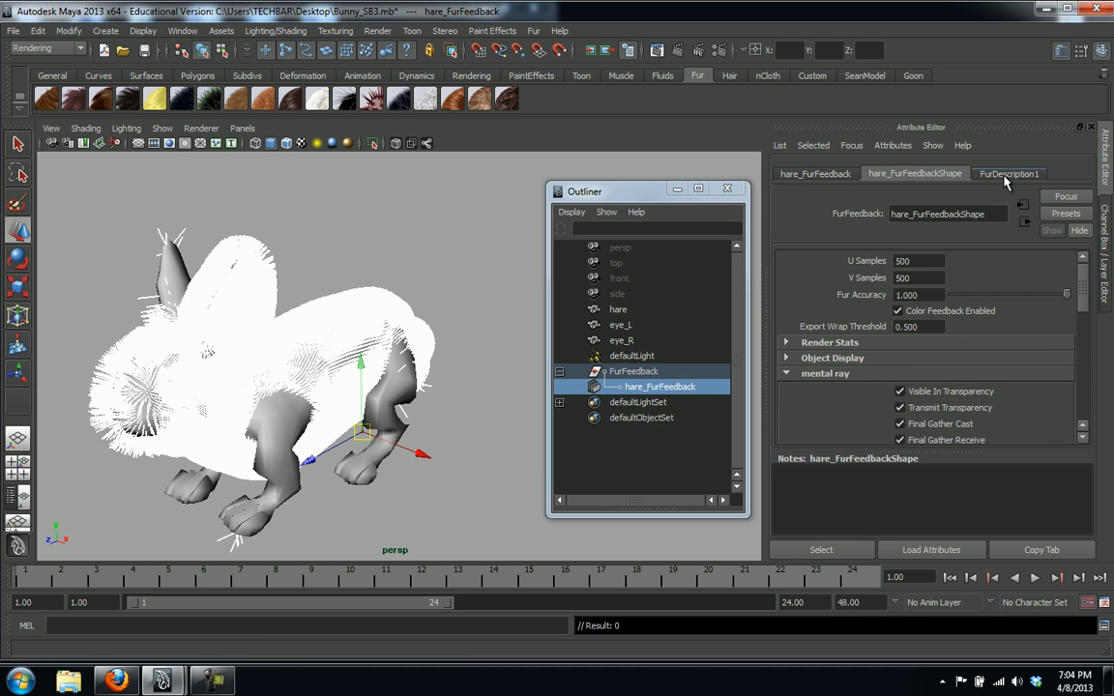
pyautogui.click(1009, 173)
pyautogui.moveTo(1086, 327); pyautogui.dragTo(1086, 385)
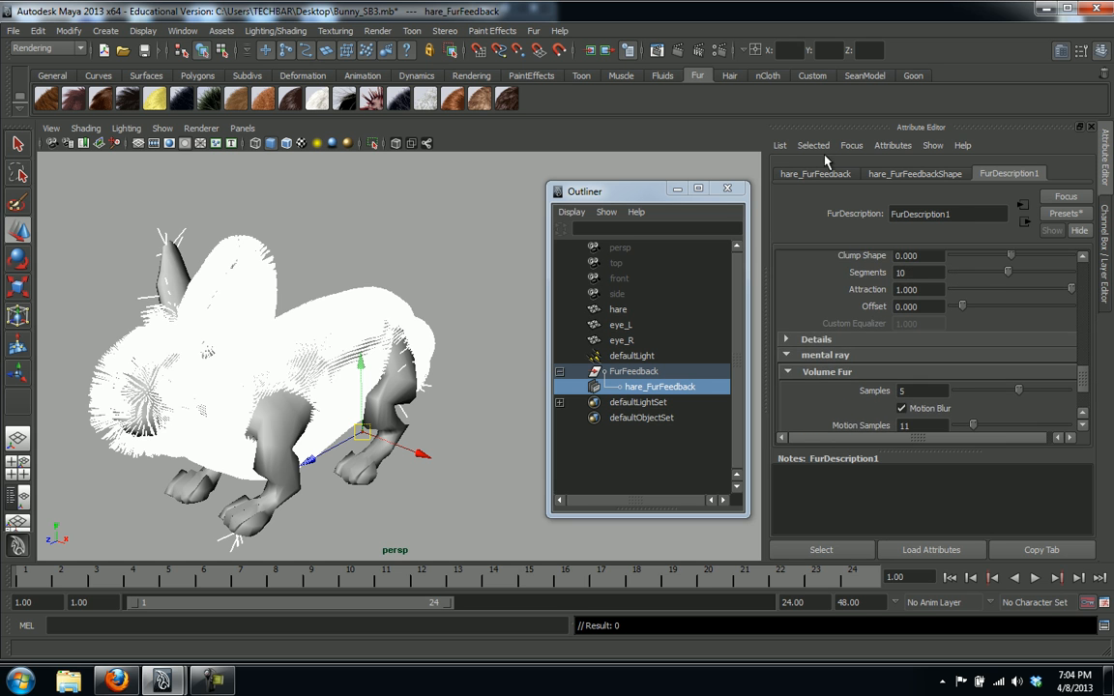
pyautogui.click(817, 174)
pyautogui.click(899, 178)
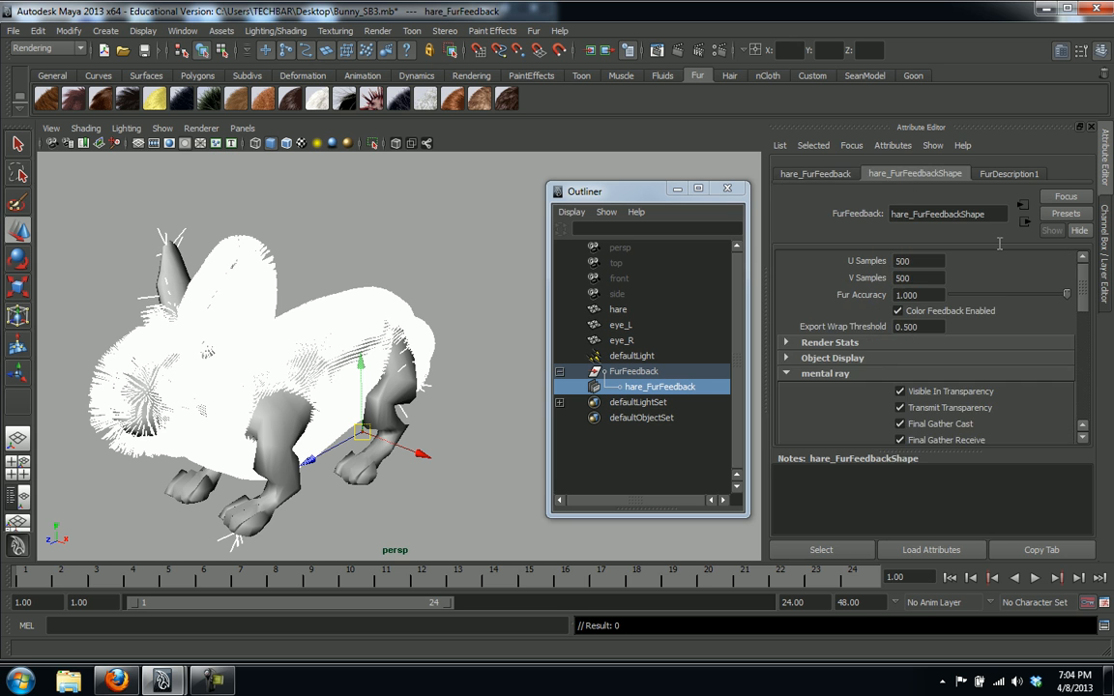
# Set the fur feedback's U Samples and V Samples to 800
pyautogui.doubleClick(927, 262)
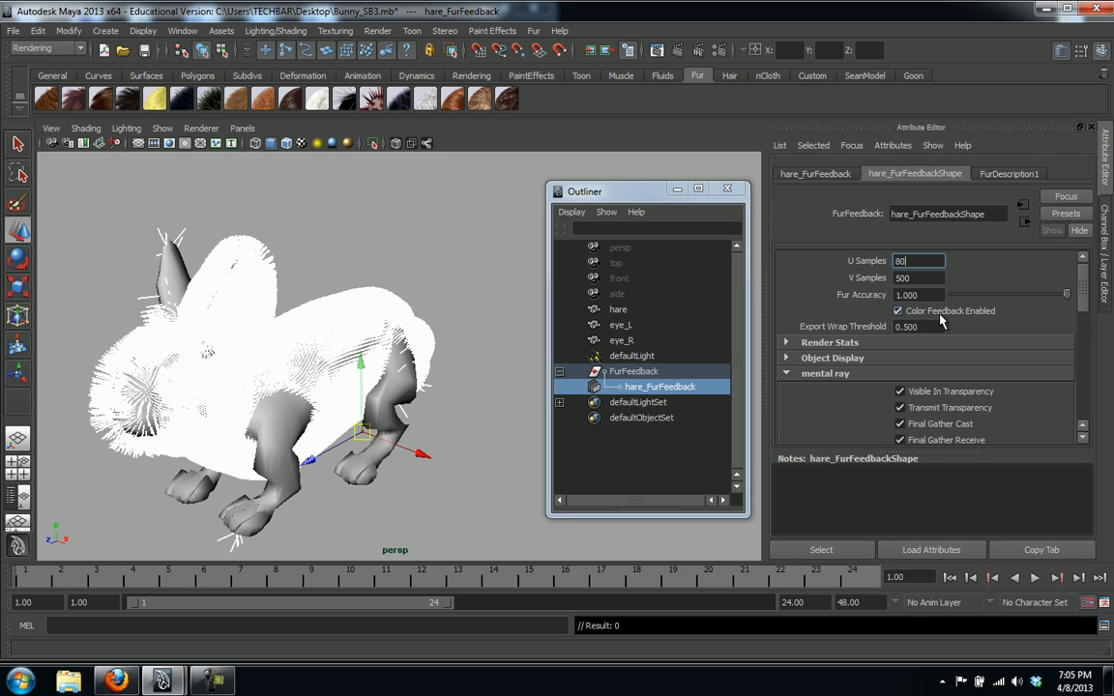
pyautogui.press('Tab')
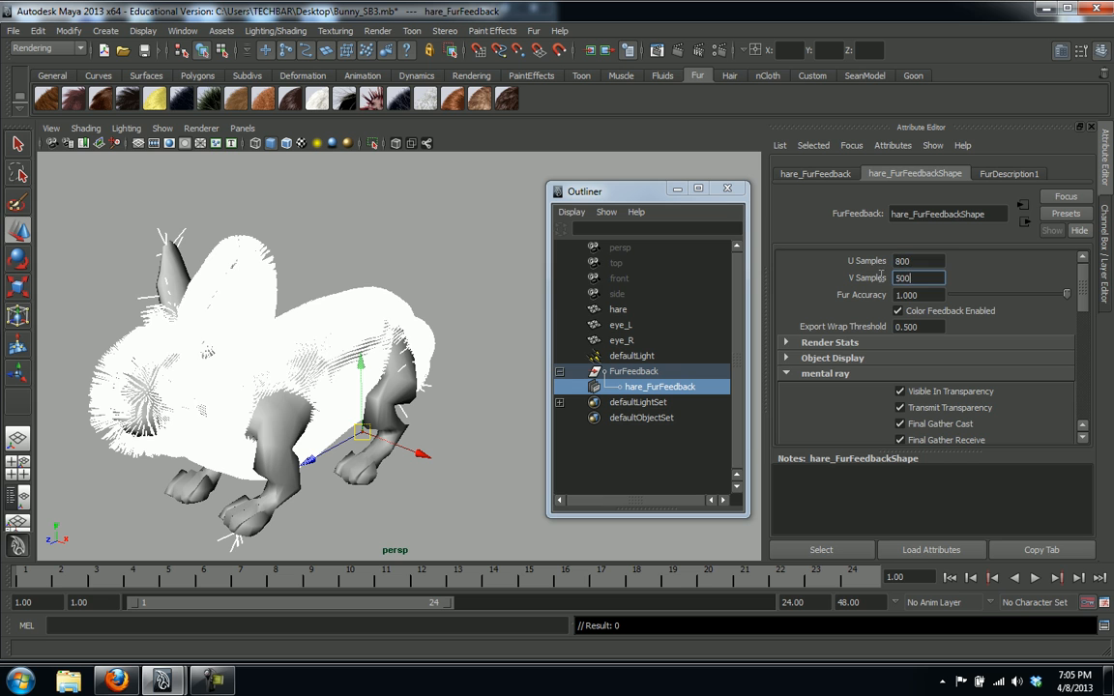
pyautogui.write('300')
pyautogui.press('Return')
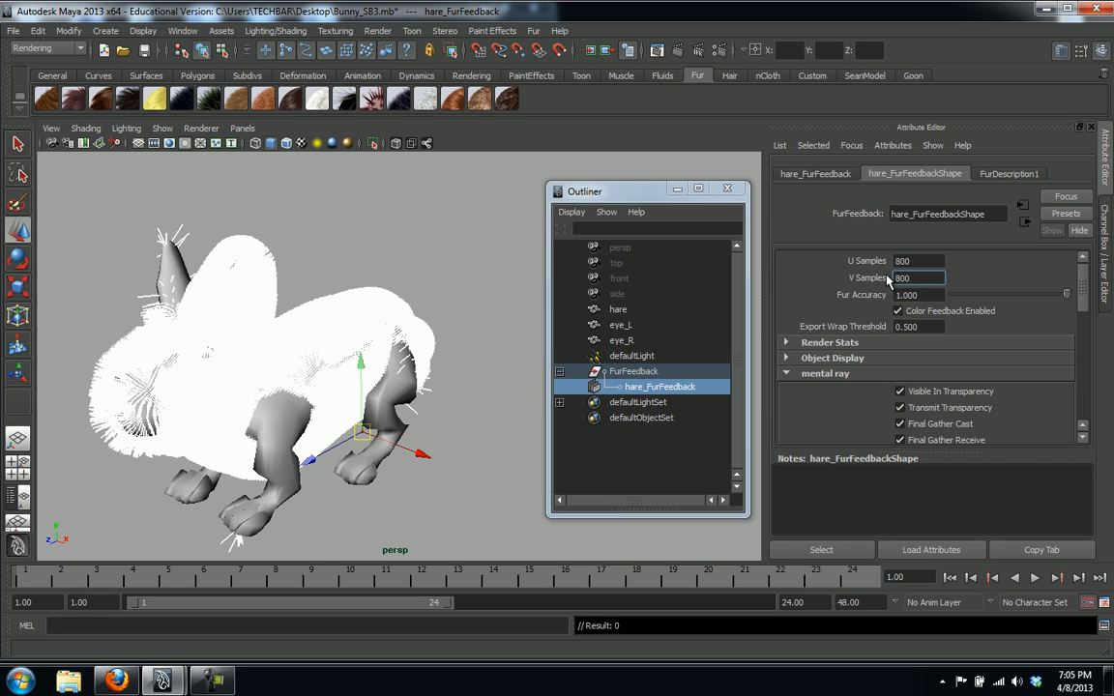
# Render the current frame with nothing selected, close Render View, and box-select the hare again
pyautogui.click(477, 488)
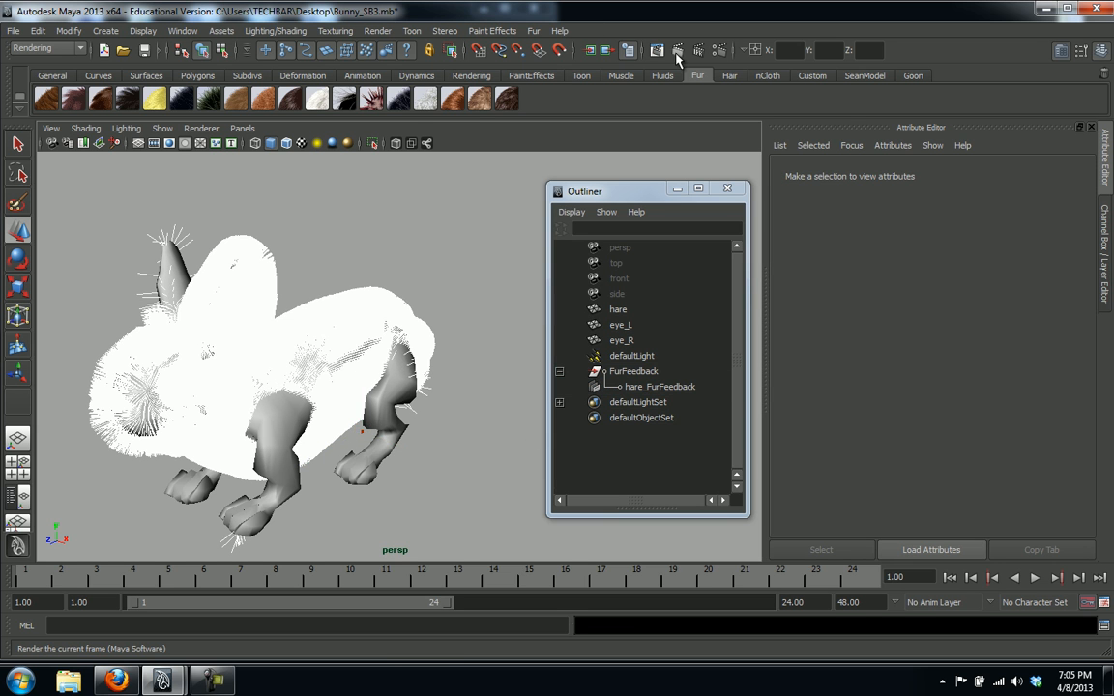
pyautogui.click(590, 50)
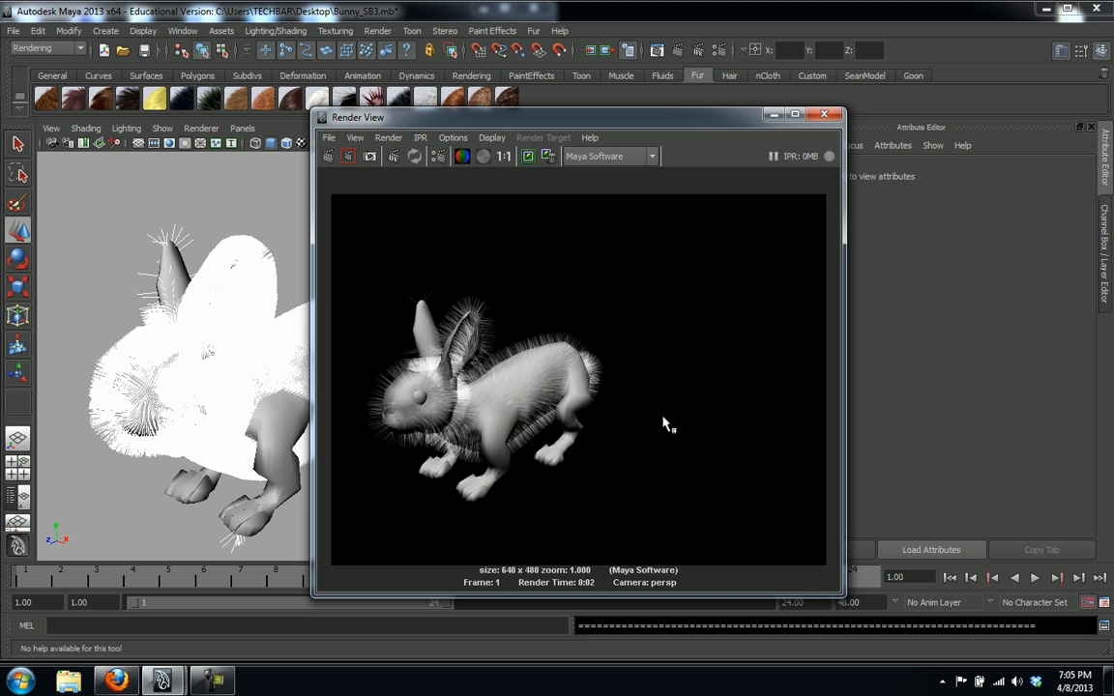
pyautogui.click(825, 115)
pyautogui.moveTo(377, 248); pyautogui.dragTo(440, 281)
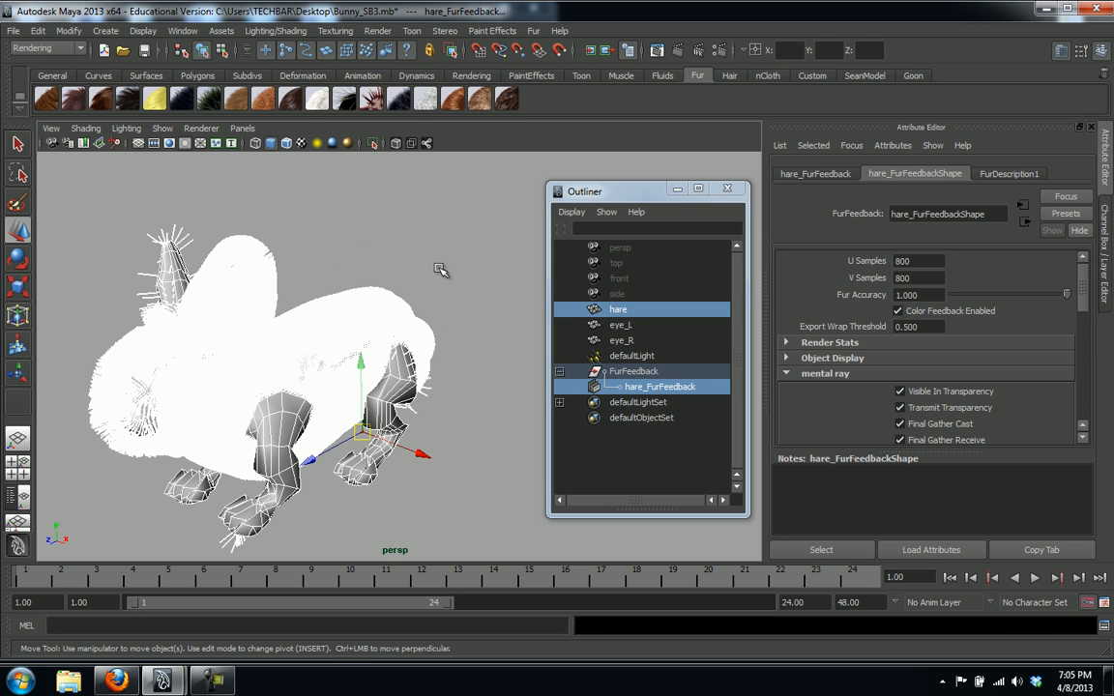
# In FurDescription1, lengthen the fur slightly, lower Baldness to about 0.45, and add slight inclination
pyautogui.scroll(-2, 1086, 322)
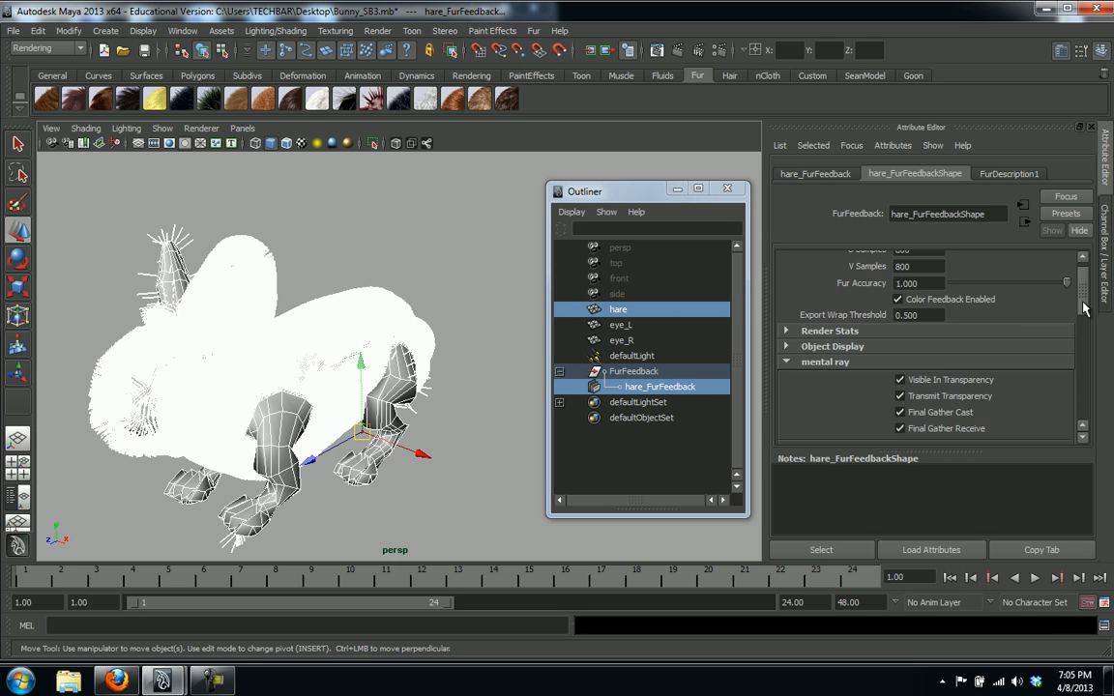
pyautogui.scroll(2, 1086, 322)
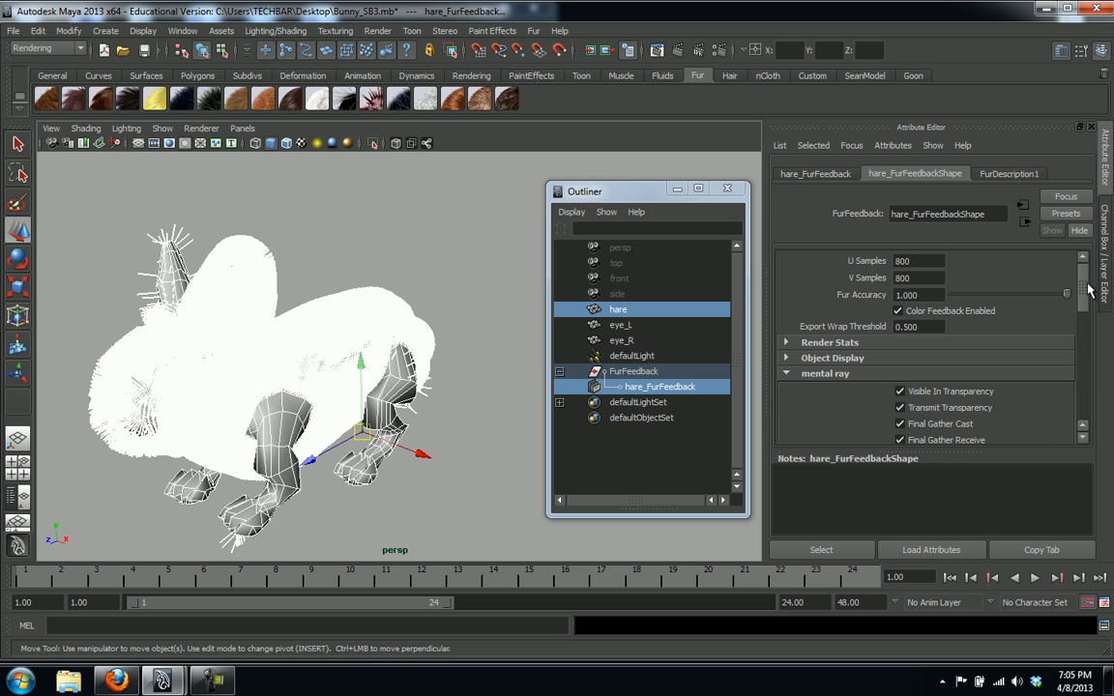
pyautogui.click(1006, 173)
pyautogui.moveTo(1081, 380); pyautogui.dragTo(1088, 339)
pyautogui.moveTo(1029, 311); pyautogui.dragTo(997, 311)
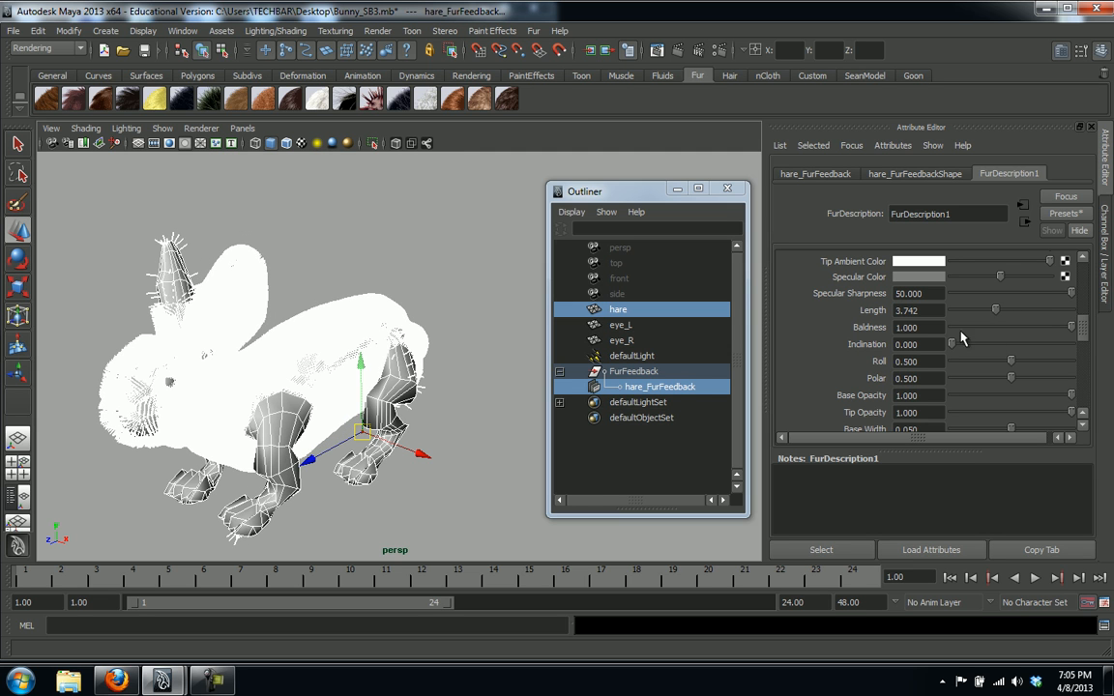
pyautogui.click(1006, 330)
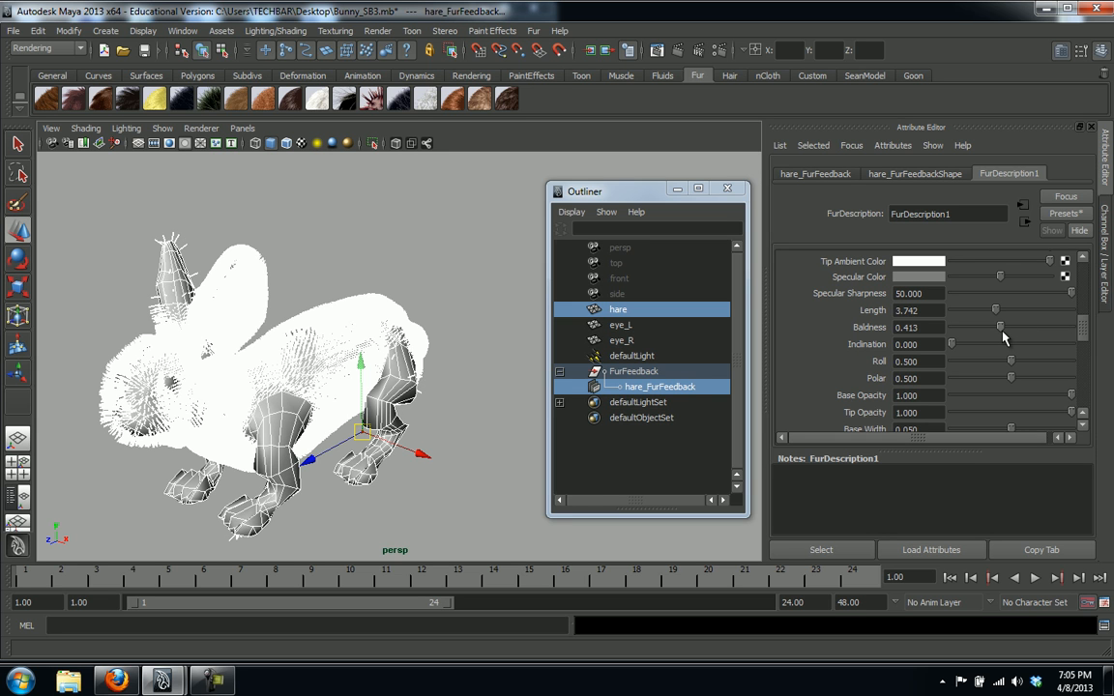
pyautogui.moveTo(1002, 331); pyautogui.dragTo(1066, 335)
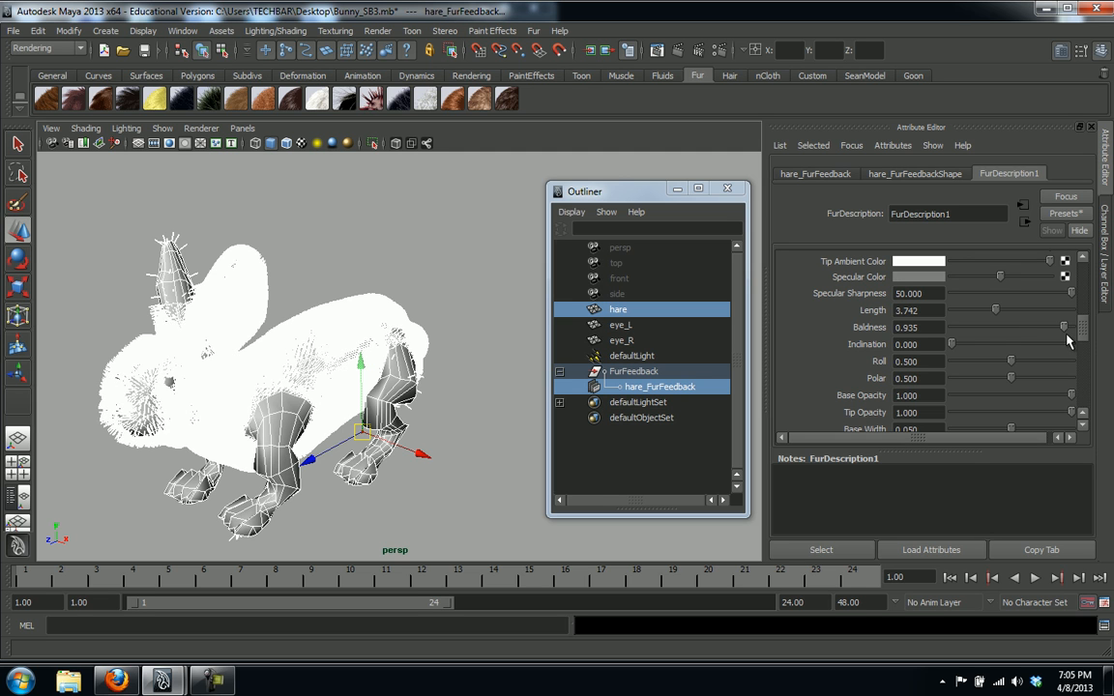
pyautogui.moveTo(952, 345); pyautogui.dragTo(1051, 377)
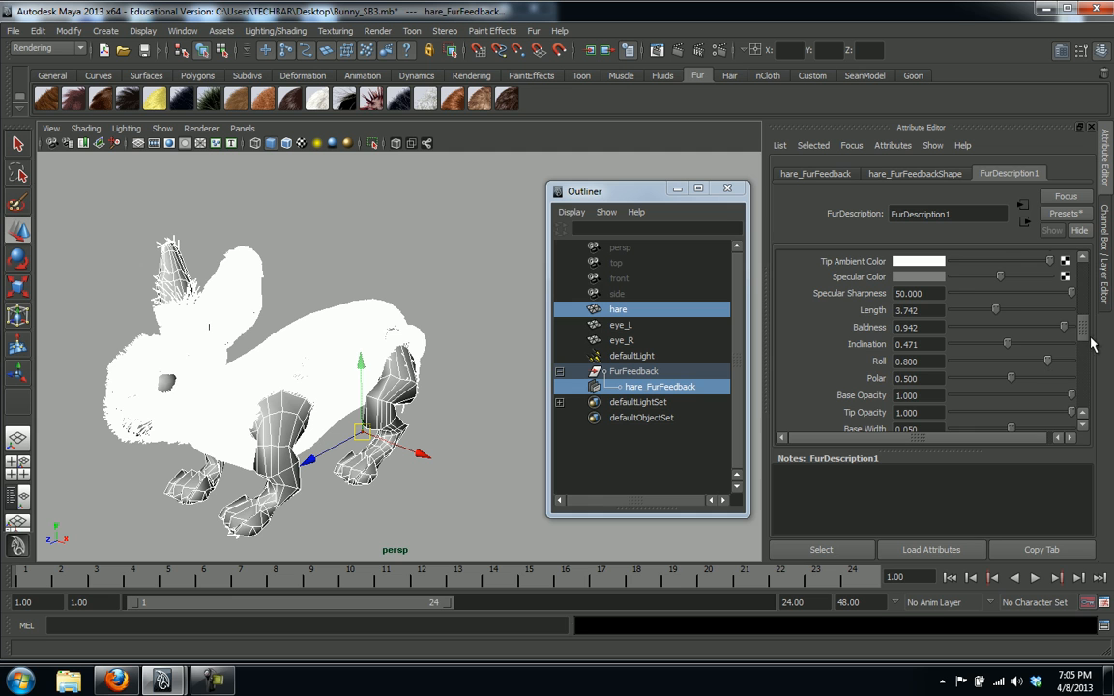
pyautogui.moveTo(1084, 334); pyautogui.dragTo(1083, 337)
# Set the fur Scraggle to about 0.25
pyautogui.scroll(-3, 1075, 361)
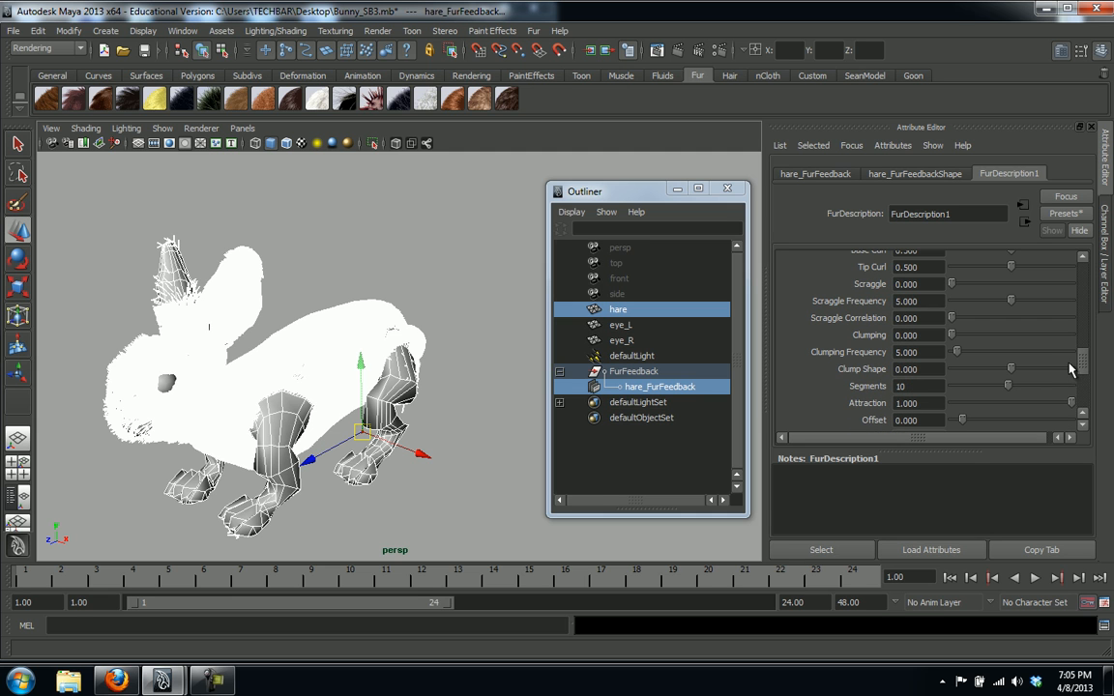
pyautogui.scroll(1, 979, 325)
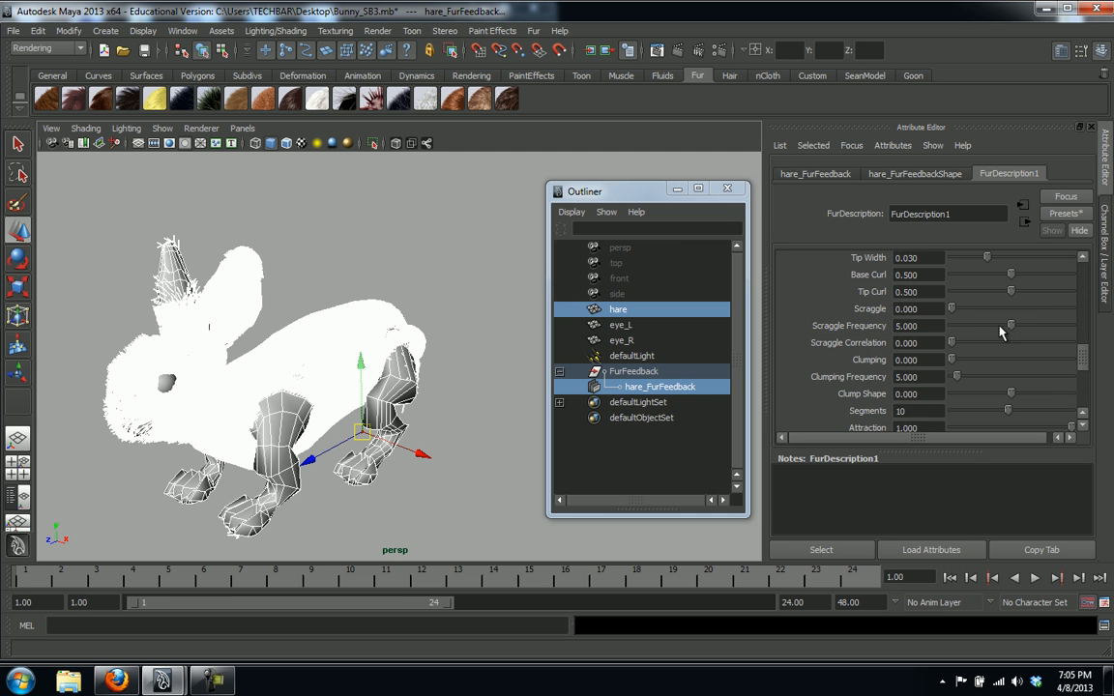
pyautogui.moveTo(951, 309); pyautogui.dragTo(965, 315)
pyautogui.moveTo(981, 312); pyautogui.dragTo(980, 313)
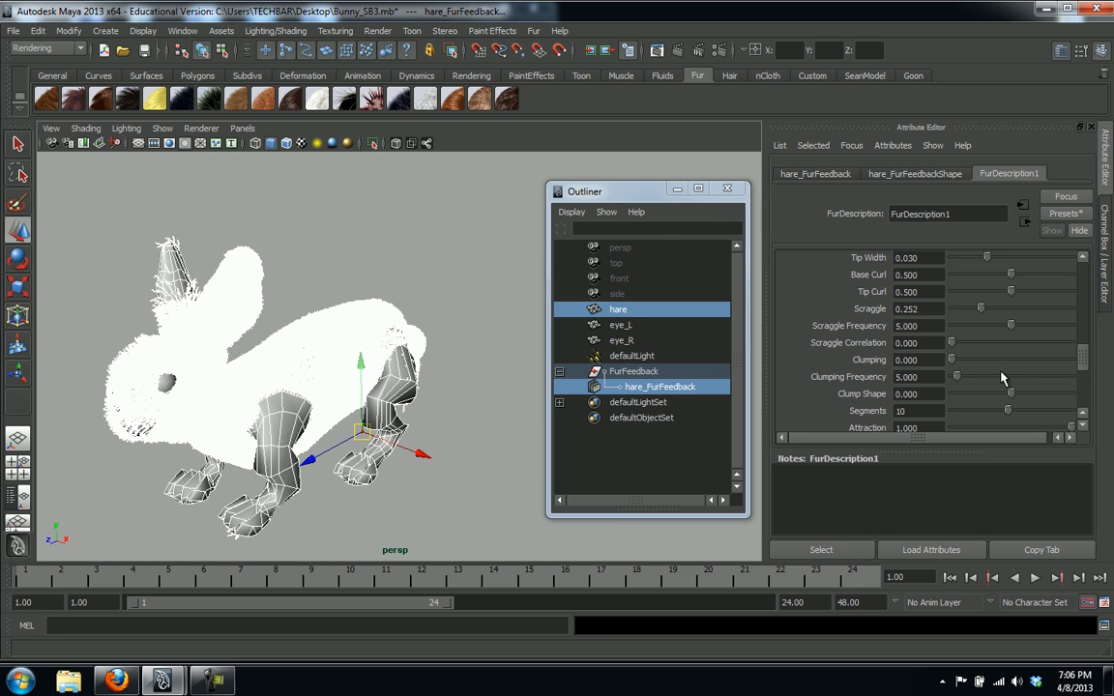
pyautogui.moveTo(1082, 360); pyautogui.dragTo(1082, 386)
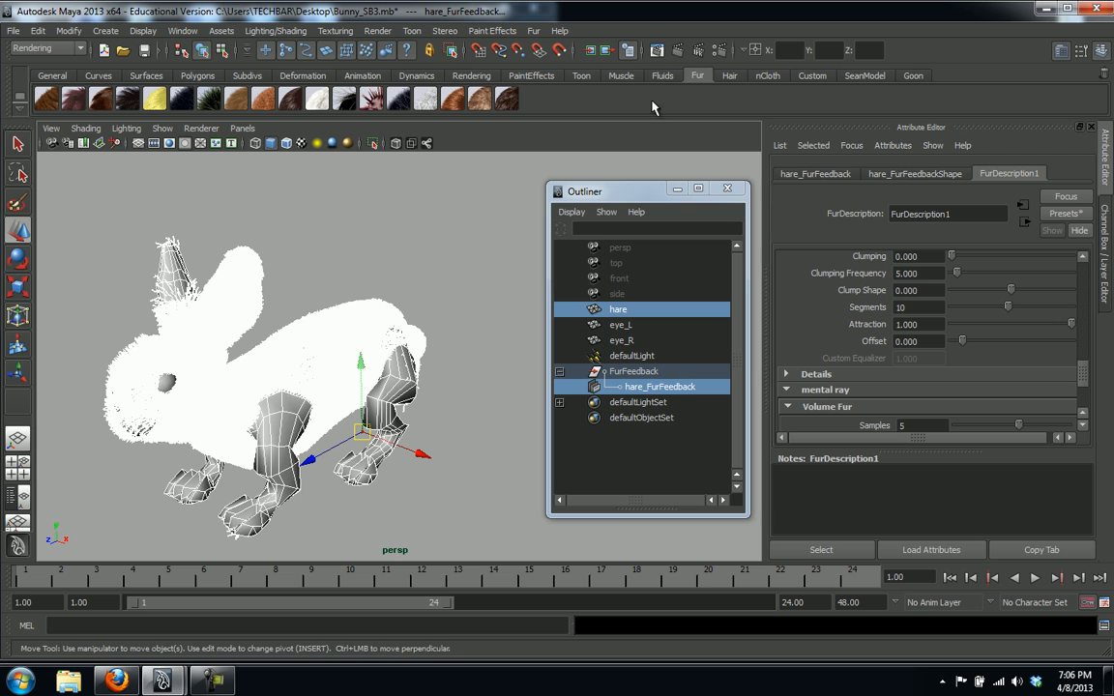
# Test-render the scraggled fur and close the render preview
pyautogui.click(678, 53)
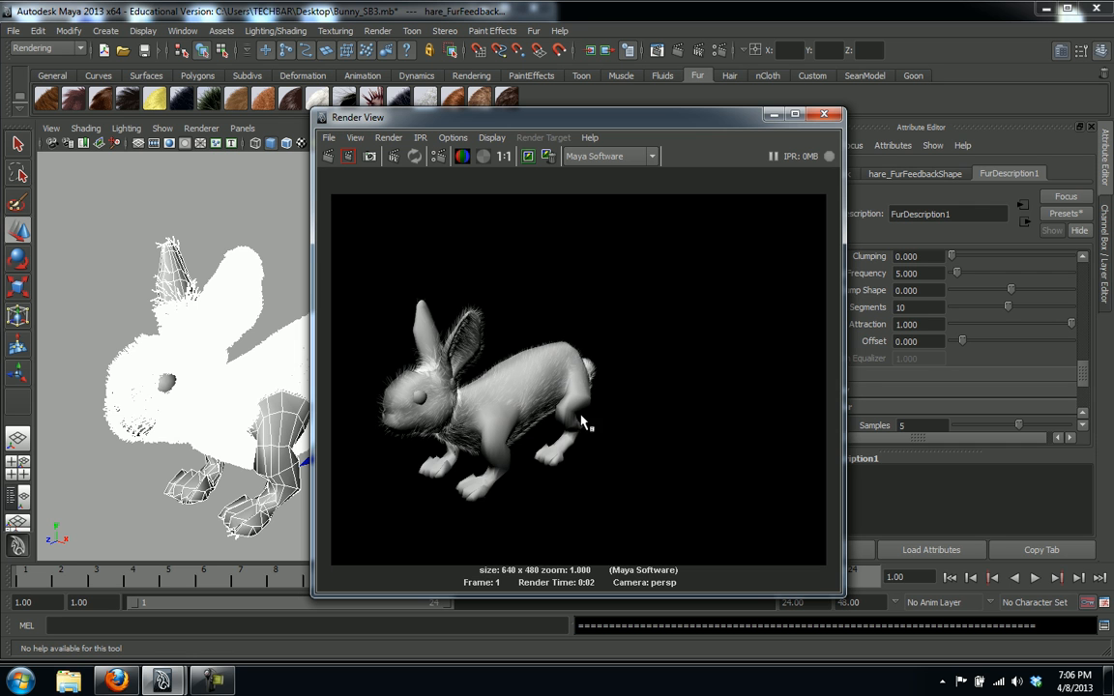
pyautogui.click(823, 114)
pyautogui.moveTo(1083, 373); pyautogui.dragTo(1085, 283)
pyautogui.click(914, 173)
# Set the fur feedback's U Samples and V Samples to 1000
pyautogui.doubleClick(921, 263)
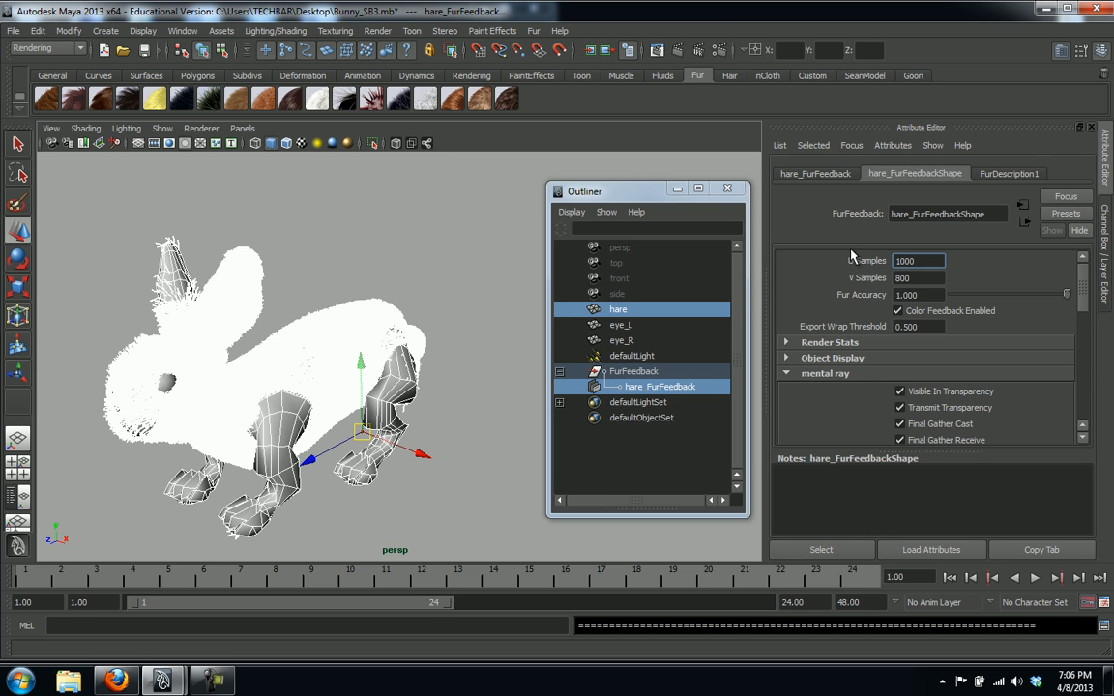
pyautogui.press('Tab')
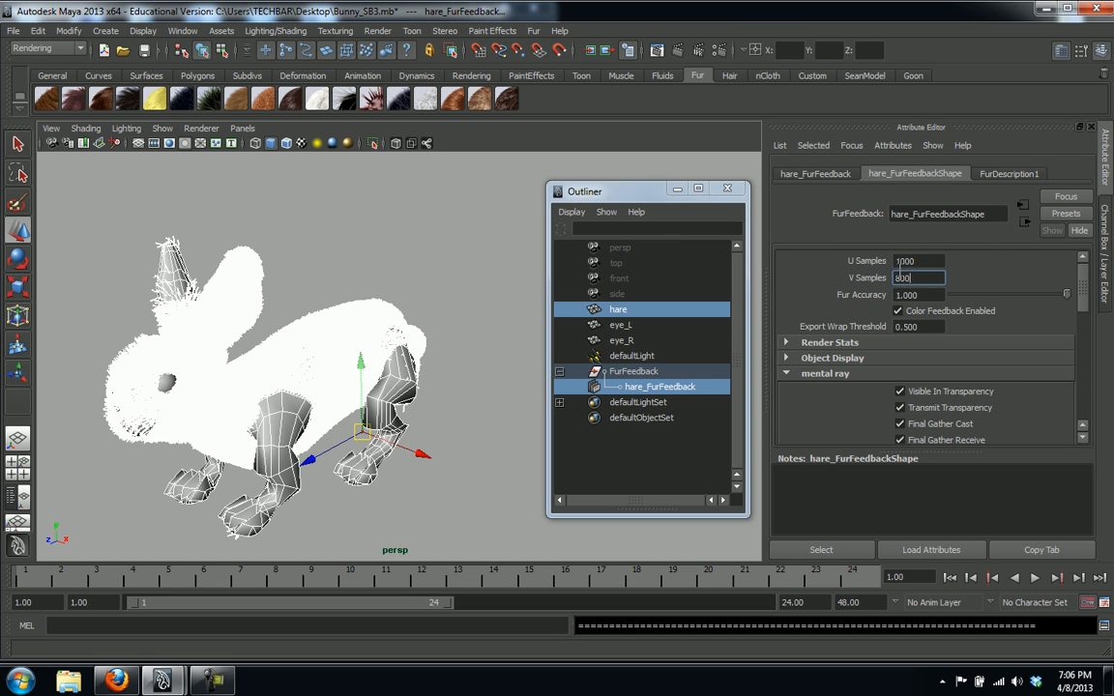
pyautogui.doubleClick(913, 277)
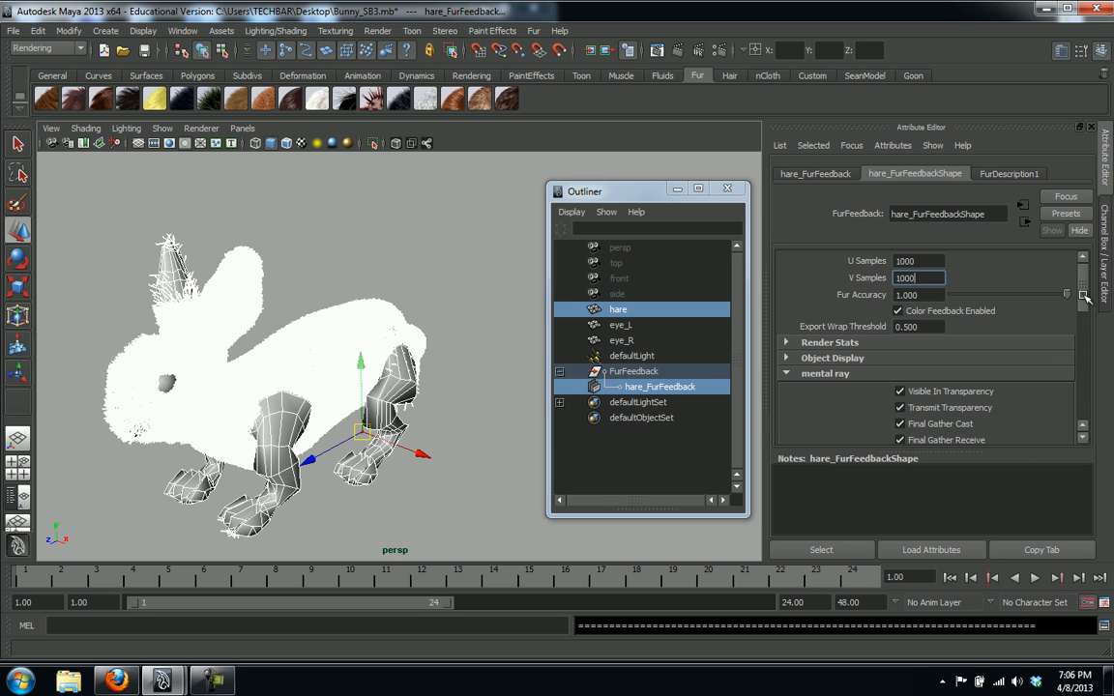
# Render the hare with nothing selected, close Render View, and reselect hare_FurFeedback
pyautogui.click(510, 319)
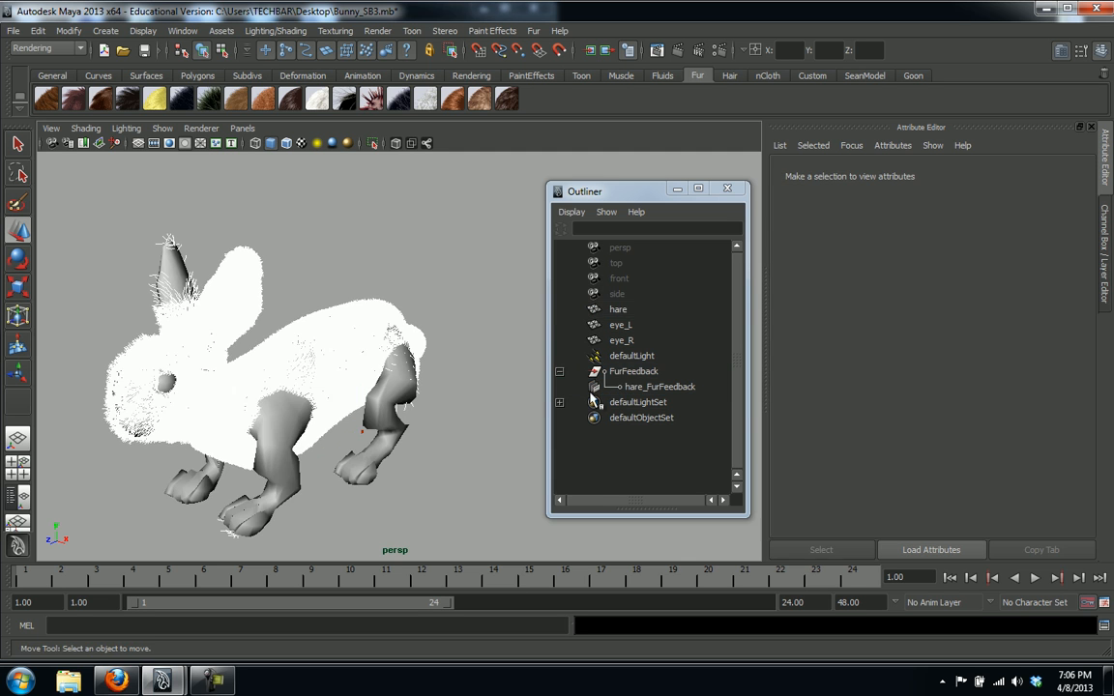
pyautogui.click(656, 49)
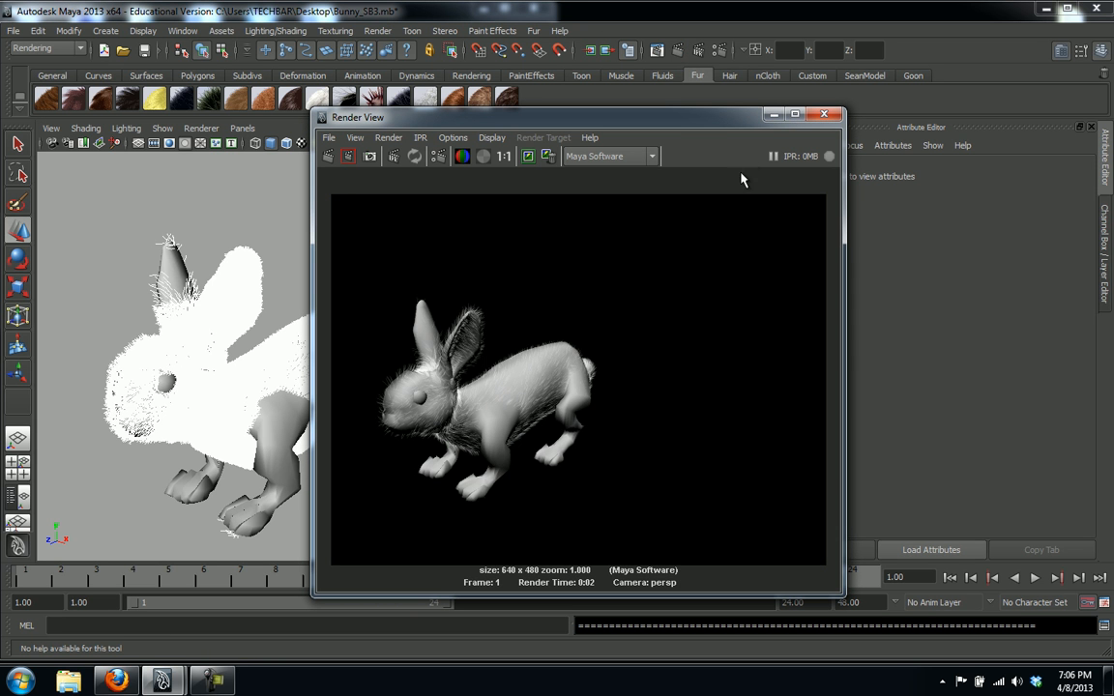
pyautogui.click(824, 114)
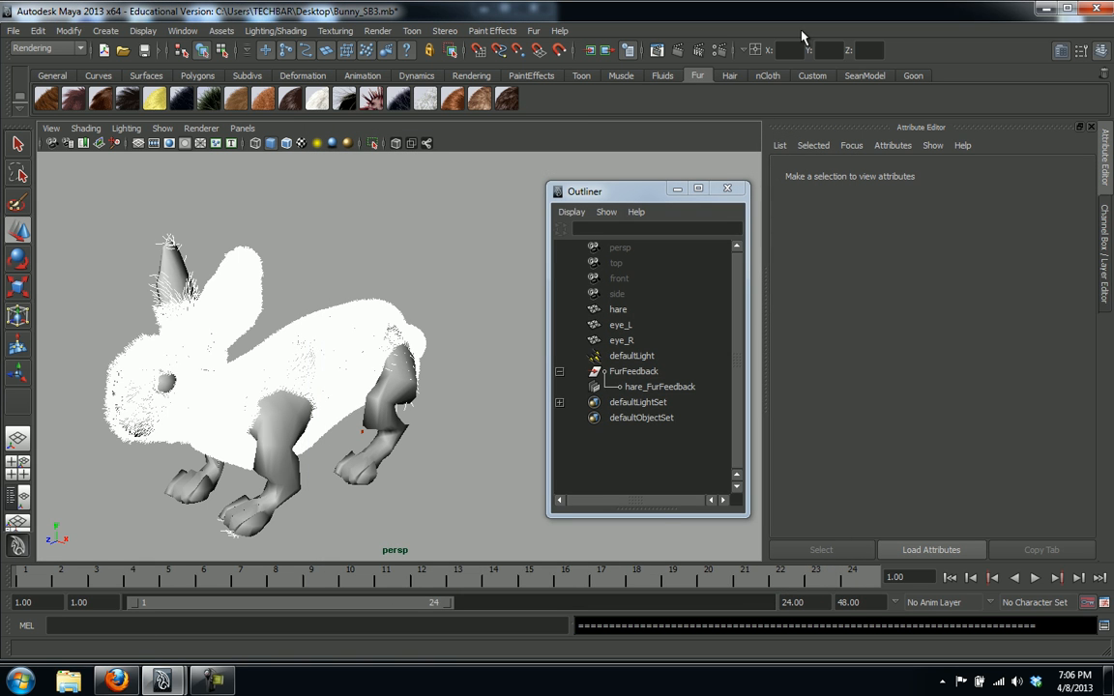
pyautogui.click(645, 388)
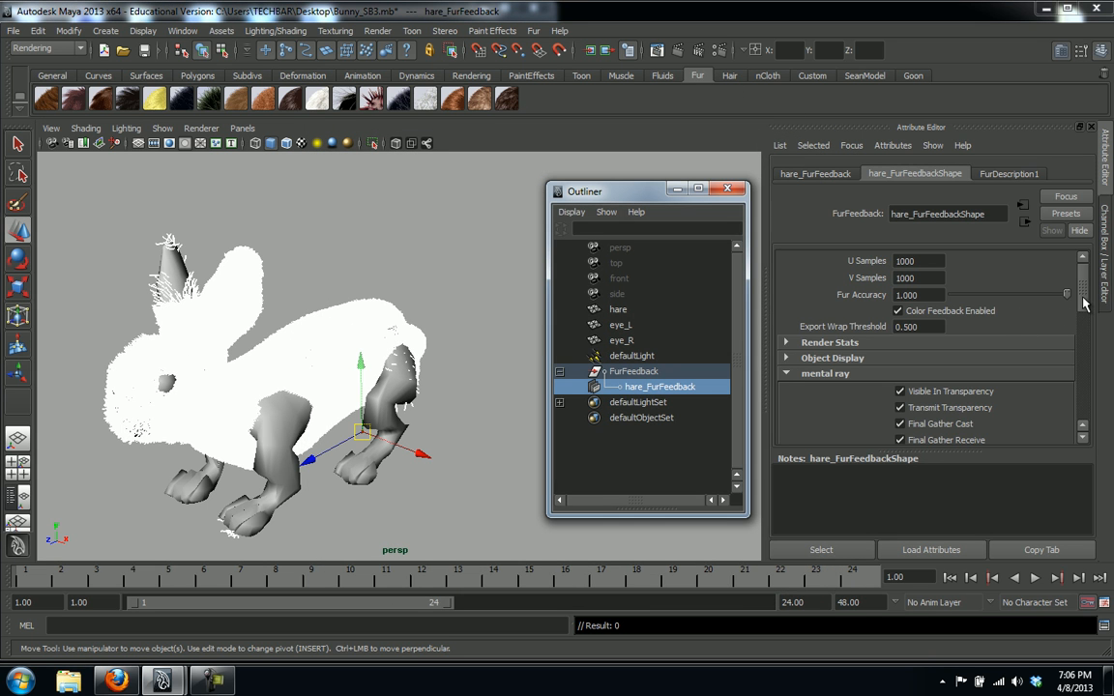
# Set FurDescription1 Density to 100000 and render the current frame
pyautogui.click(1001, 174)
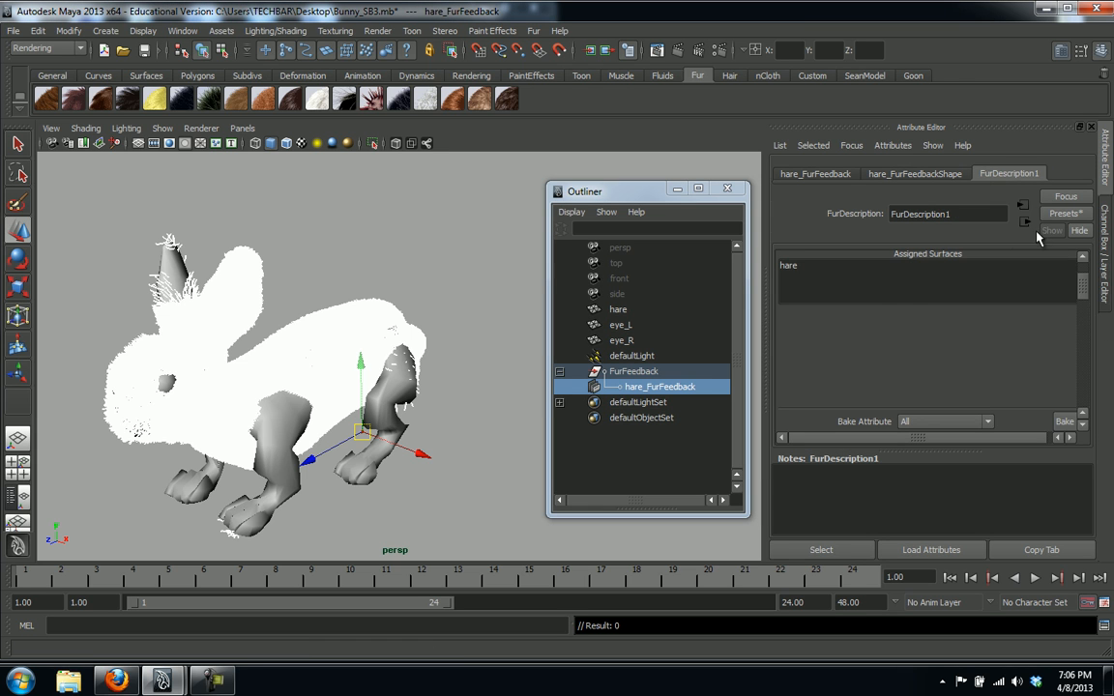
pyautogui.moveTo(1082, 301); pyautogui.dragTo(1086, 282)
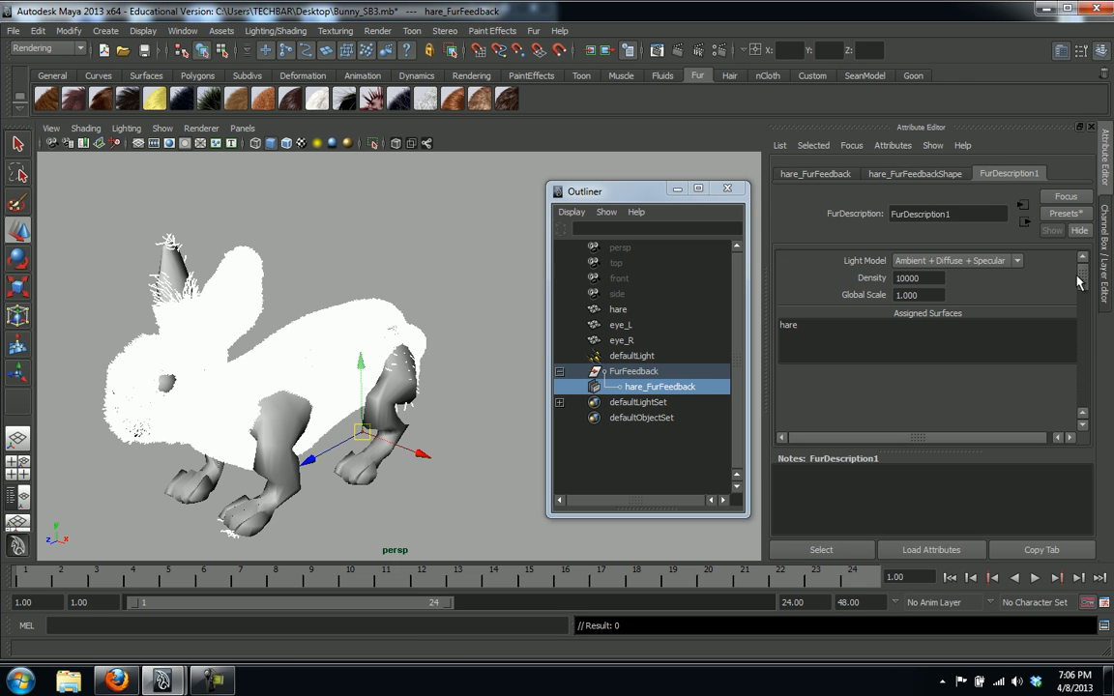
pyautogui.click(900, 278)
pyautogui.click(679, 50)
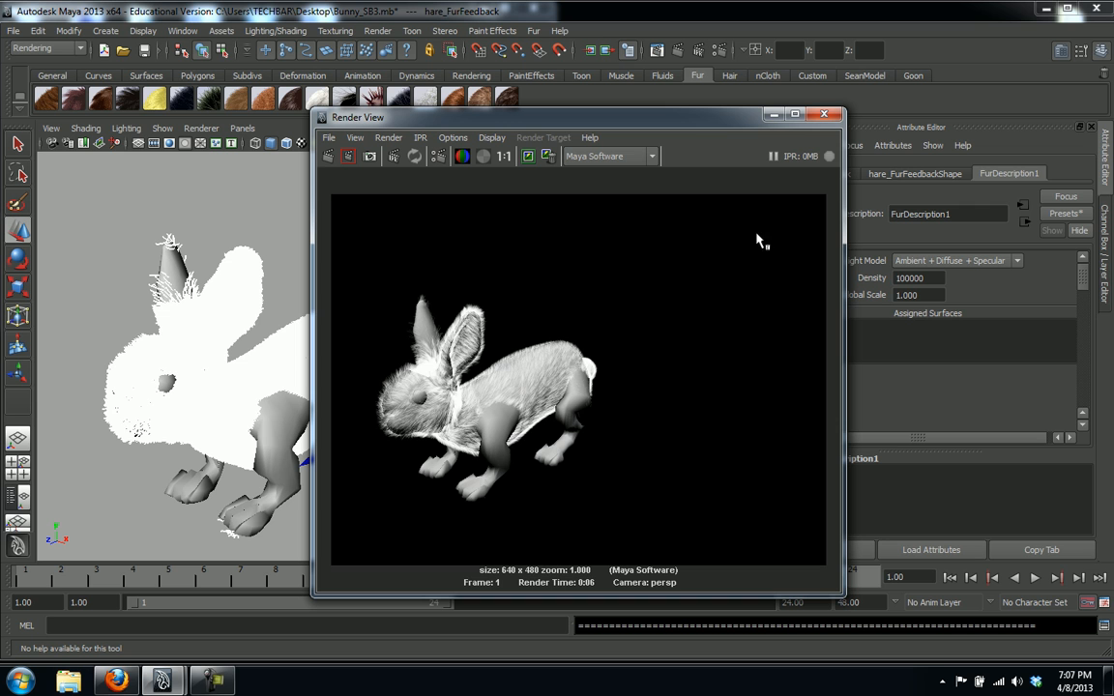
# Close Render View after inspecting the denser-fur render
pyautogui.click(824, 114)
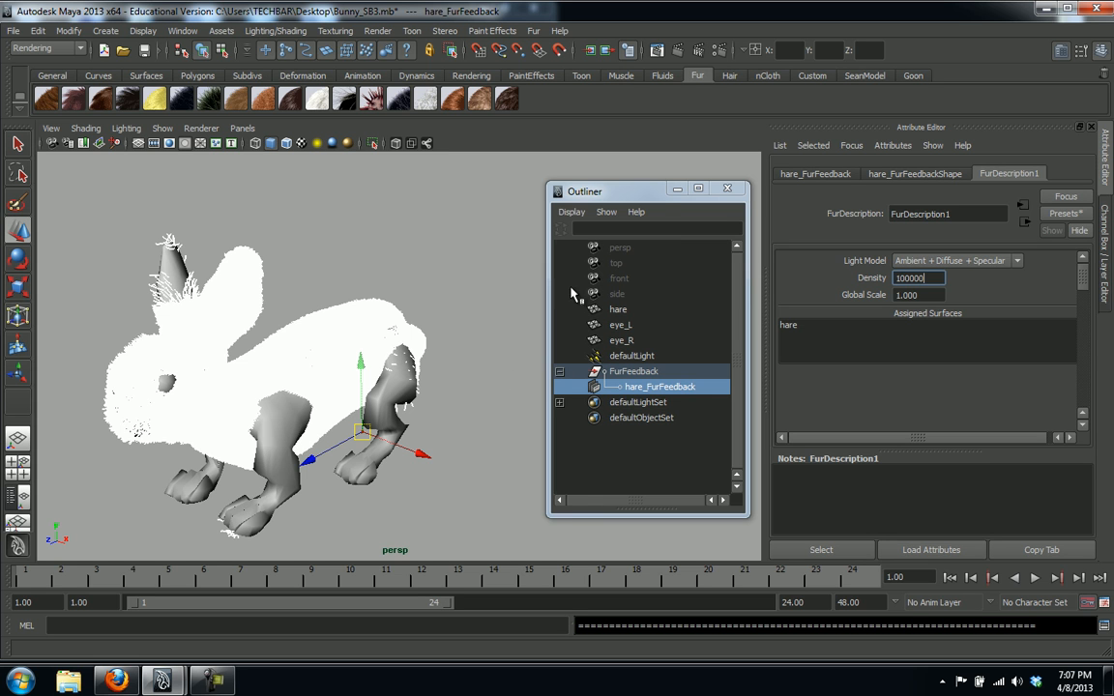
pyautogui.moveTo(645, 197); pyautogui.dragTo(615, 188)
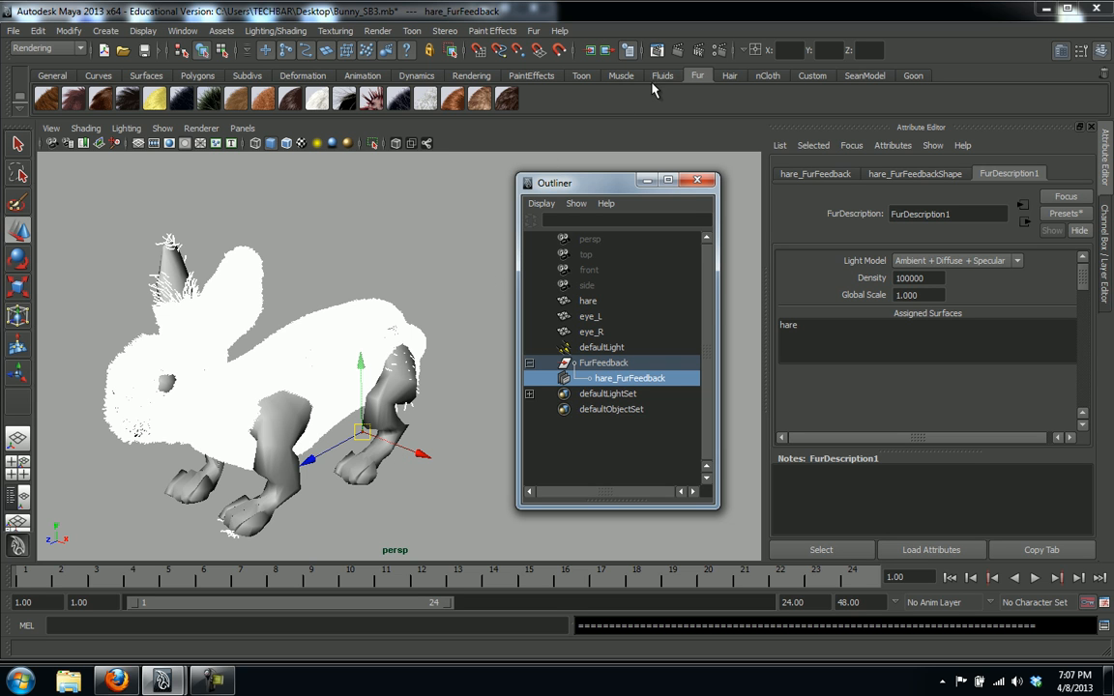
# Start Fur > Paint Fur Attributes Tool and move its Tool Settings and Paint Fur Attributes windows apart
pyautogui.click(533, 31)
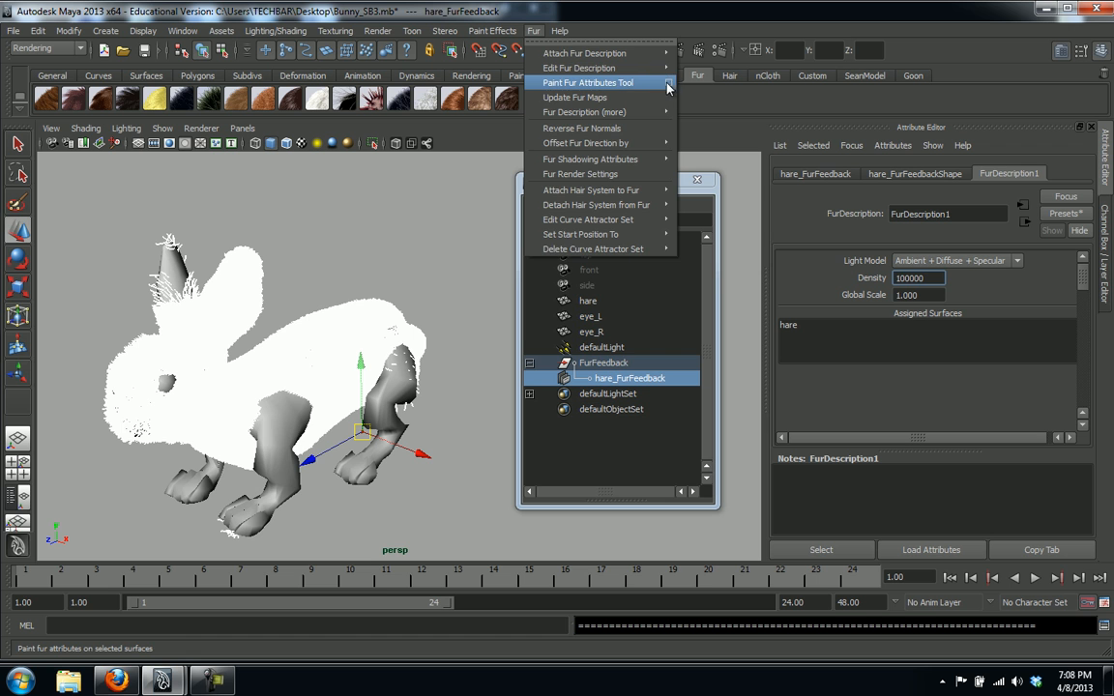
pyautogui.click(670, 87)
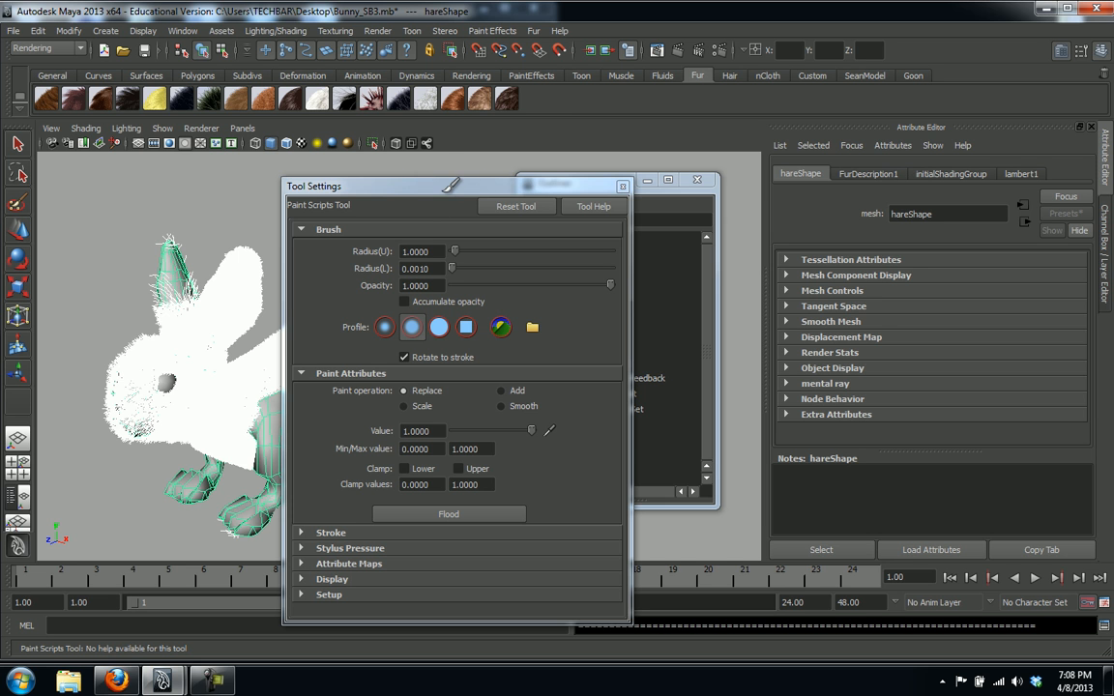
pyautogui.moveTo(425, 191)
pyautogui.mouseDown()
pyautogui.moveTo(757, 147)
pyautogui.moveTo(760, 134)
pyautogui.mouseUp()
pyautogui.moveTo(443, 234)
pyautogui.mouseDown()
pyautogui.moveTo(441, 194)
pyautogui.moveTo(422, 173)
pyautogui.mouseUp()
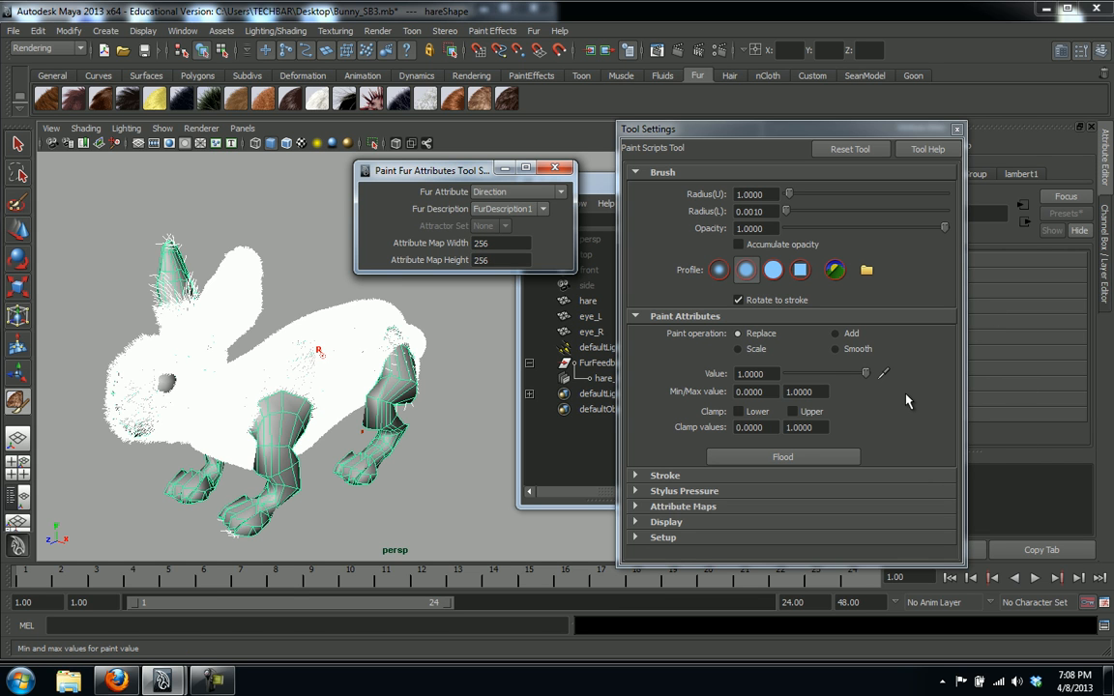
# Expand the Tool Settings Display section to show Color feedback and Min/Max color options
pyautogui.click(635, 522)
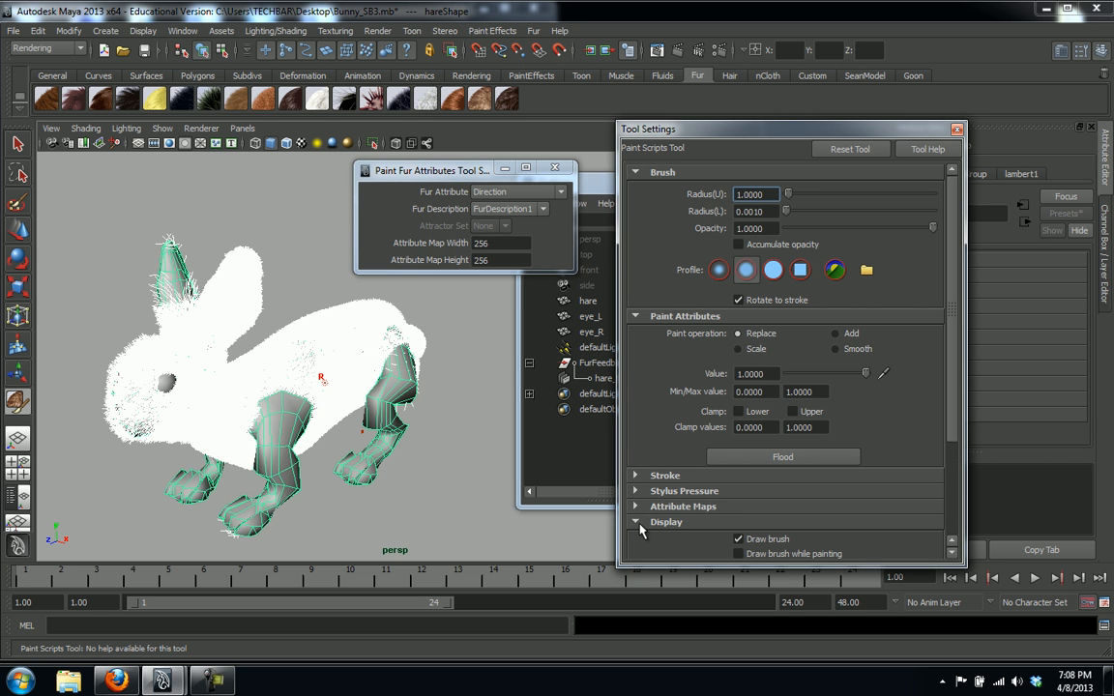
pyautogui.scroll(-3, 953, 445)
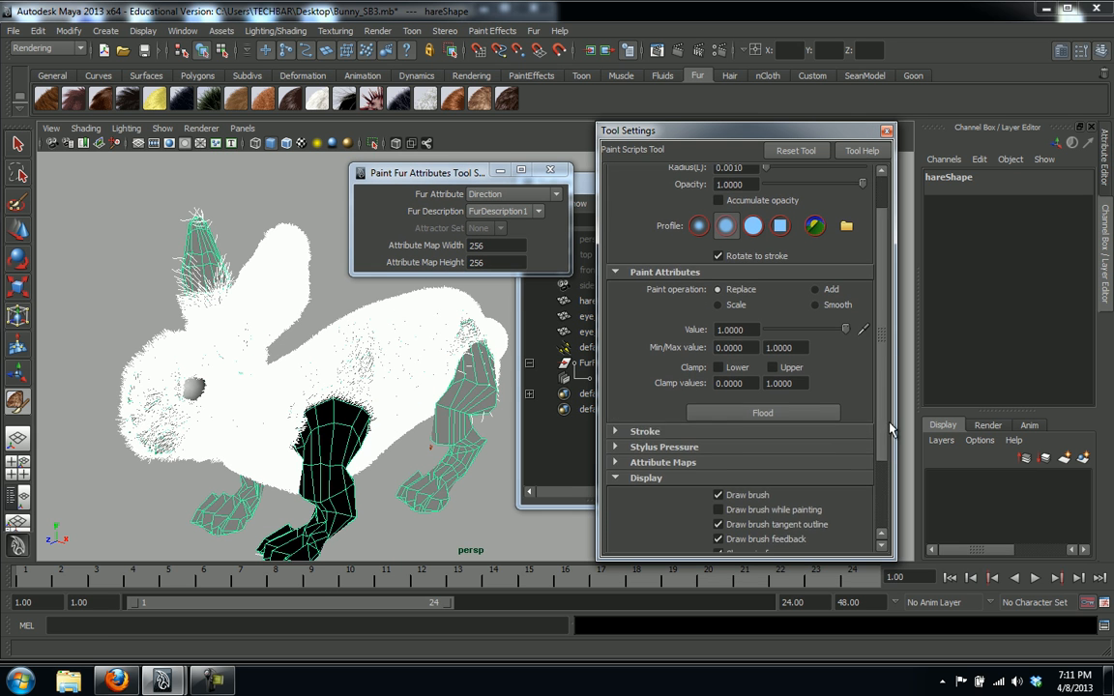
pyautogui.scroll(3, 870, 377)
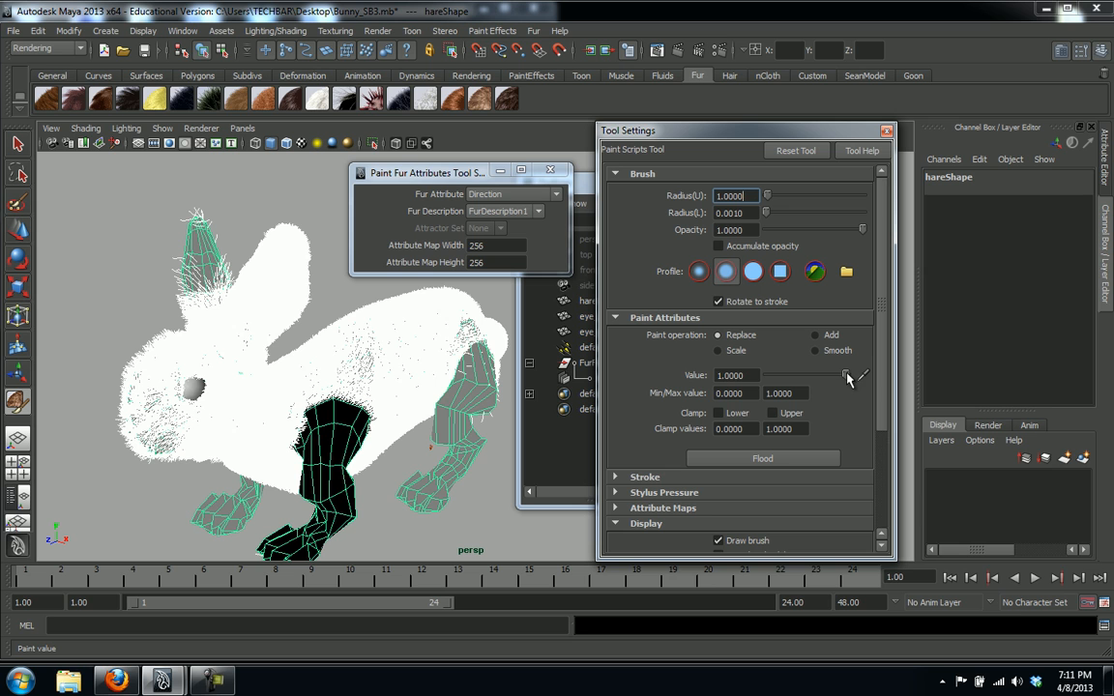
# Set the paint Value to 0.0000 and flood the hare's fur Direction
pyautogui.moveTo(847, 377); pyautogui.dragTo(765, 382)
pyautogui.click(752, 458)
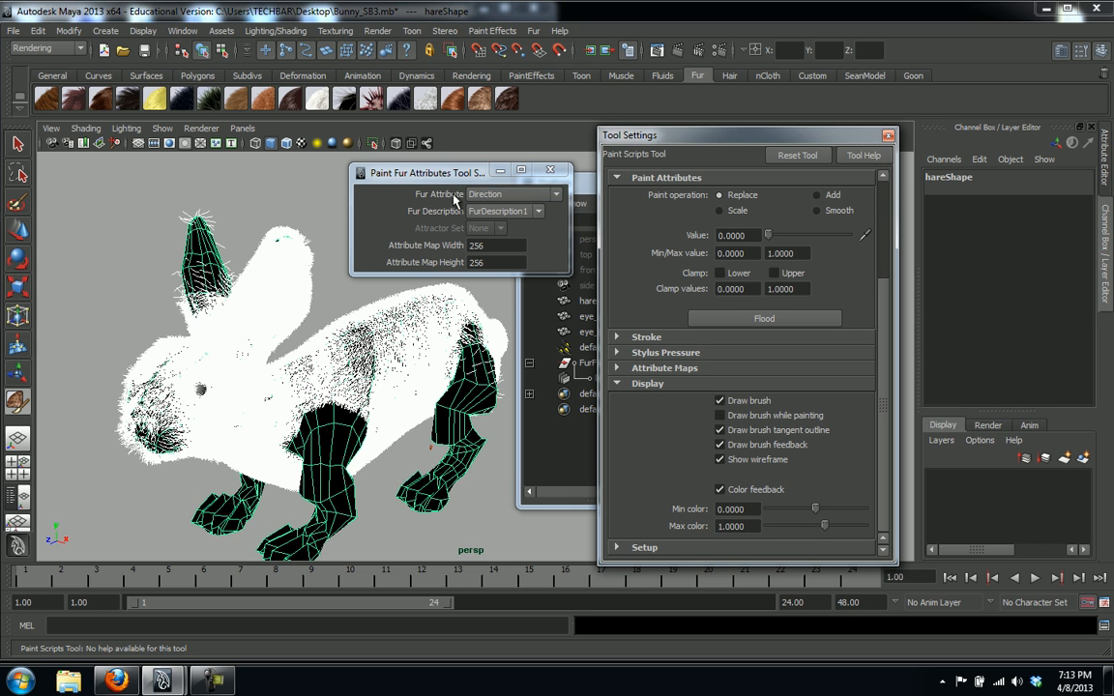
# Set the Paint Fur attribute to Baldness and flood it at 0, removing all fur
pyautogui.click(557, 196)
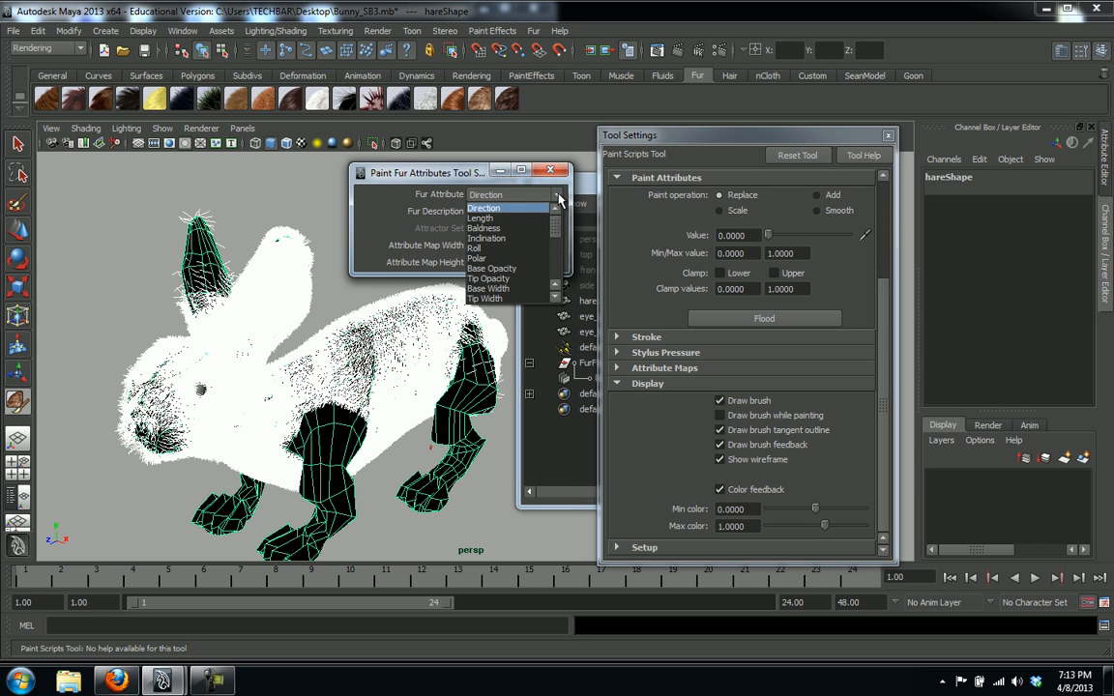
pyautogui.click(488, 228)
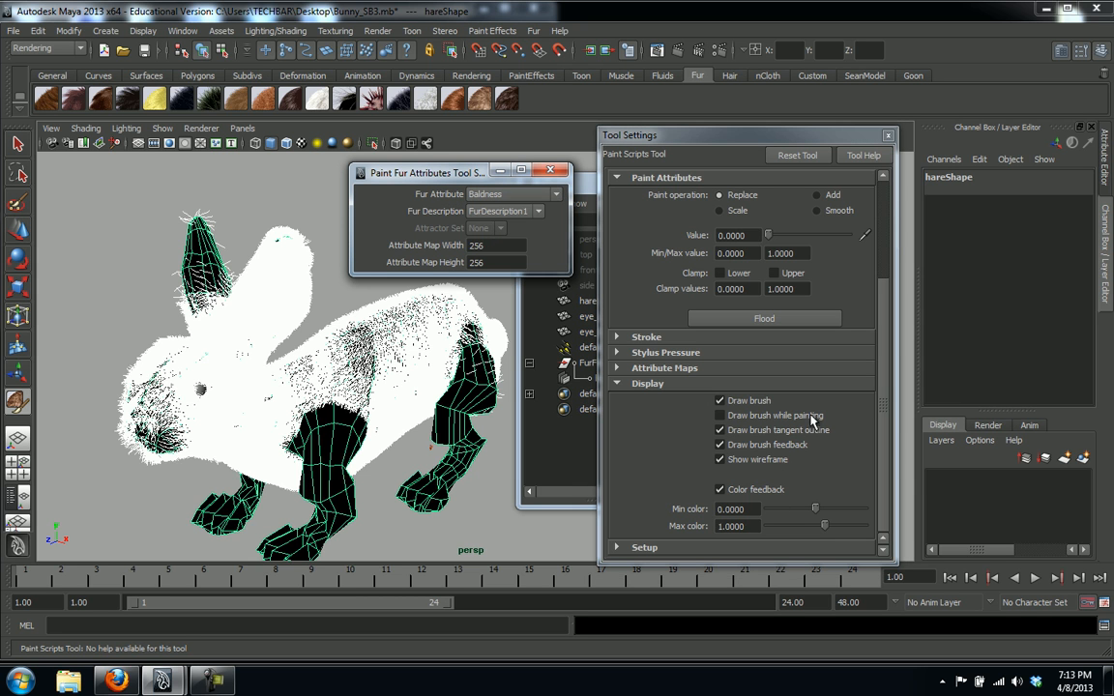
pyautogui.click(743, 320)
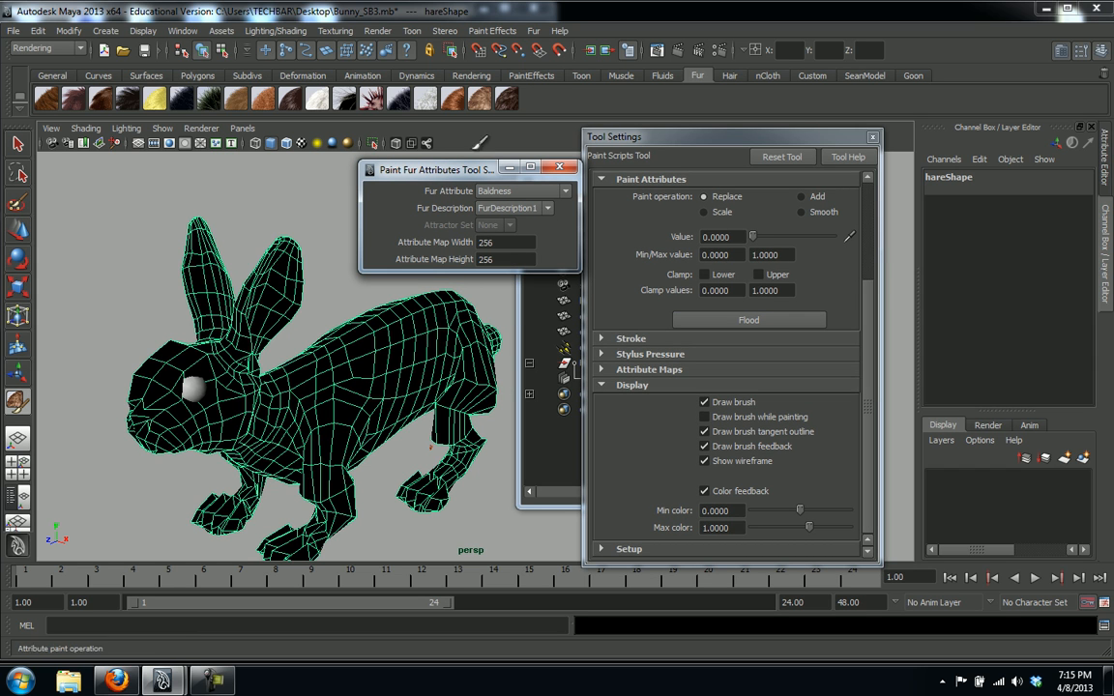
# Rearrange the fur and paint settings windows, and set the paint Value back to 1.0
pyautogui.click(611, 139)
pyautogui.moveTo(454, 172); pyautogui.dragTo(426, 163)
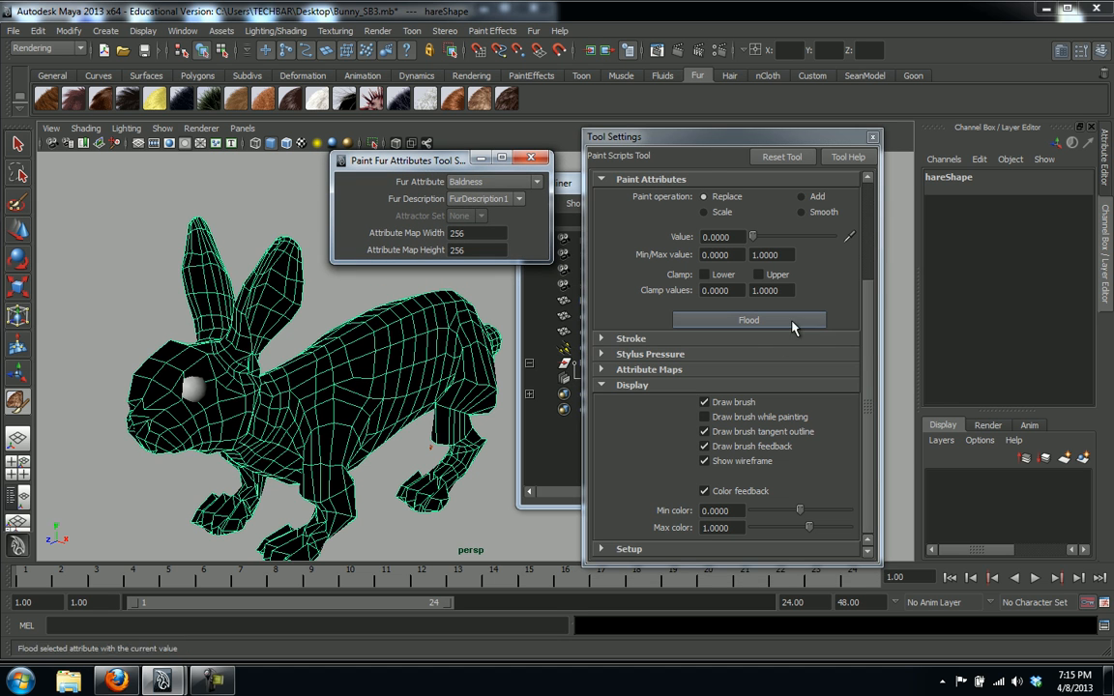
pyautogui.moveTo(711, 141); pyautogui.dragTo(743, 134)
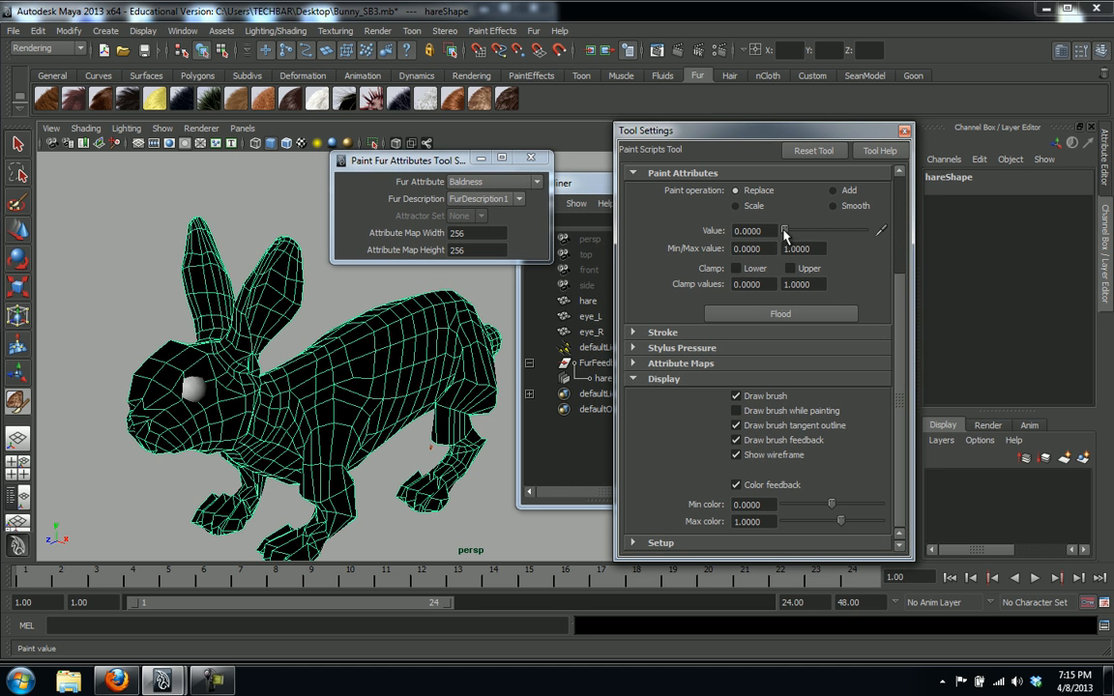
pyautogui.moveTo(785, 232); pyautogui.dragTo(867, 246)
# Enlarge the fur paint brush in the viewport using the B key
pyautogui.click(384, 366)
pyautogui.hotkey('ctrl', 'z')
pyautogui.press('b')
pyautogui.moveTo(396, 374)
pyautogui.mouseDown()
pyautogui.moveTo(384, 374)
pyautogui.moveTo(392, 373)
pyautogui.mouseUp()
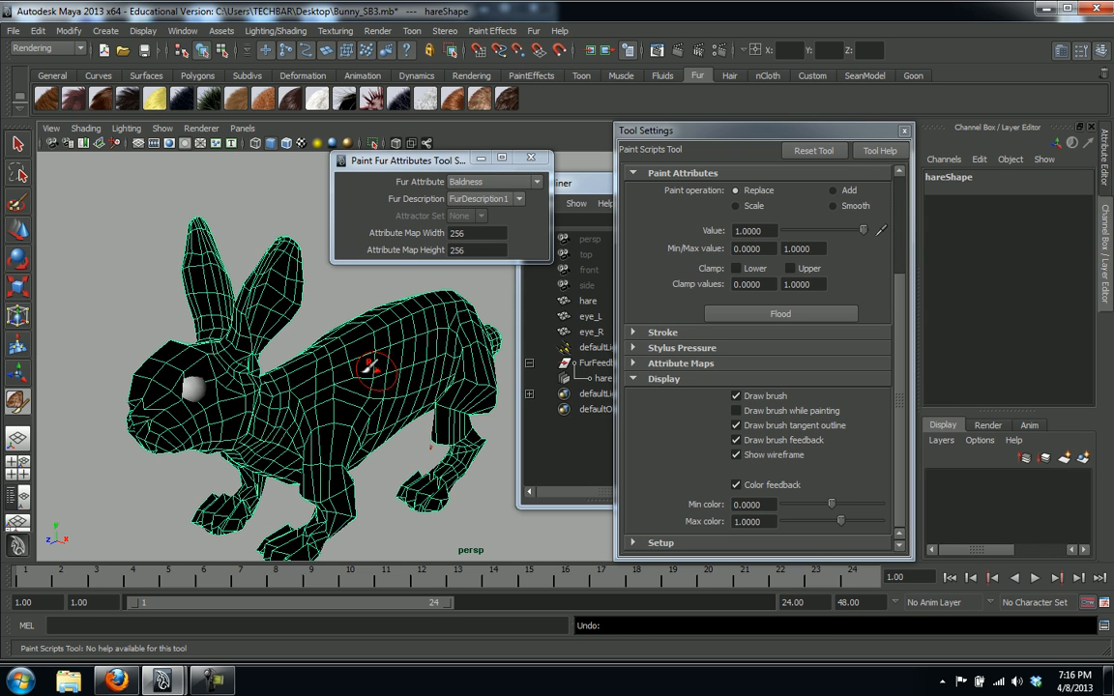
pyautogui.click(363, 372)
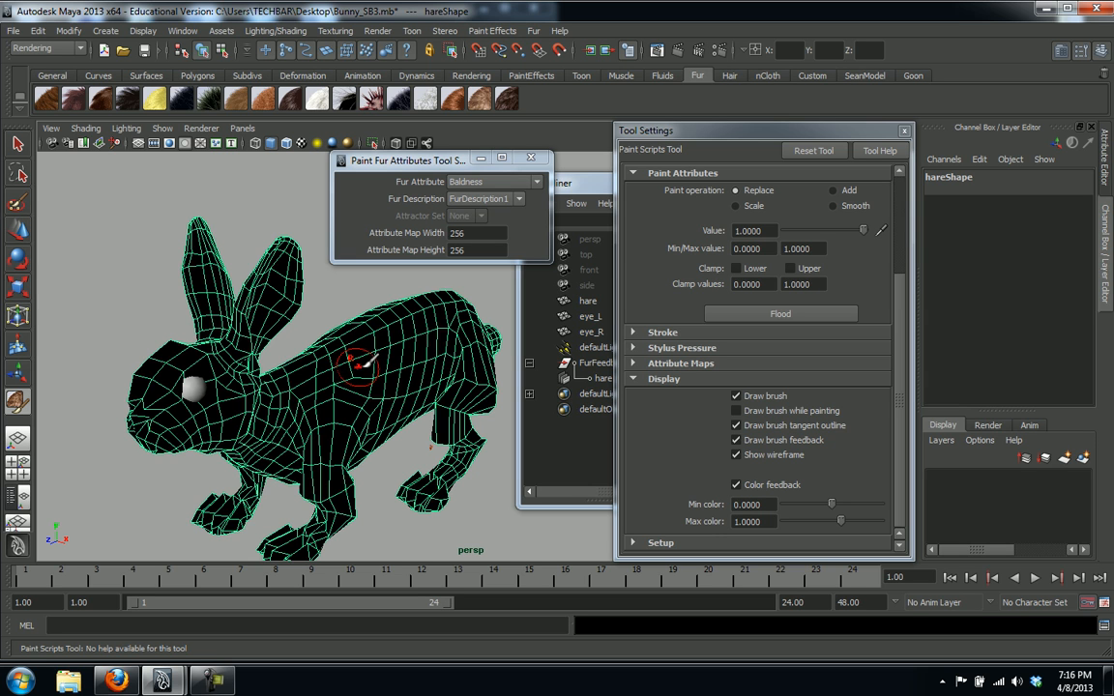
# Paint white fur along the hare's back, neck and shoulder, filling the gap between them
pyautogui.moveTo(376, 360)
pyautogui.mouseDown()
pyautogui.moveTo(353, 367)
pyautogui.moveTo(430, 348)
pyautogui.mouseUp()
pyautogui.moveTo(443, 343)
pyautogui.mouseDown()
pyautogui.moveTo(426, 329)
pyautogui.moveTo(451, 334)
pyautogui.mouseUp()
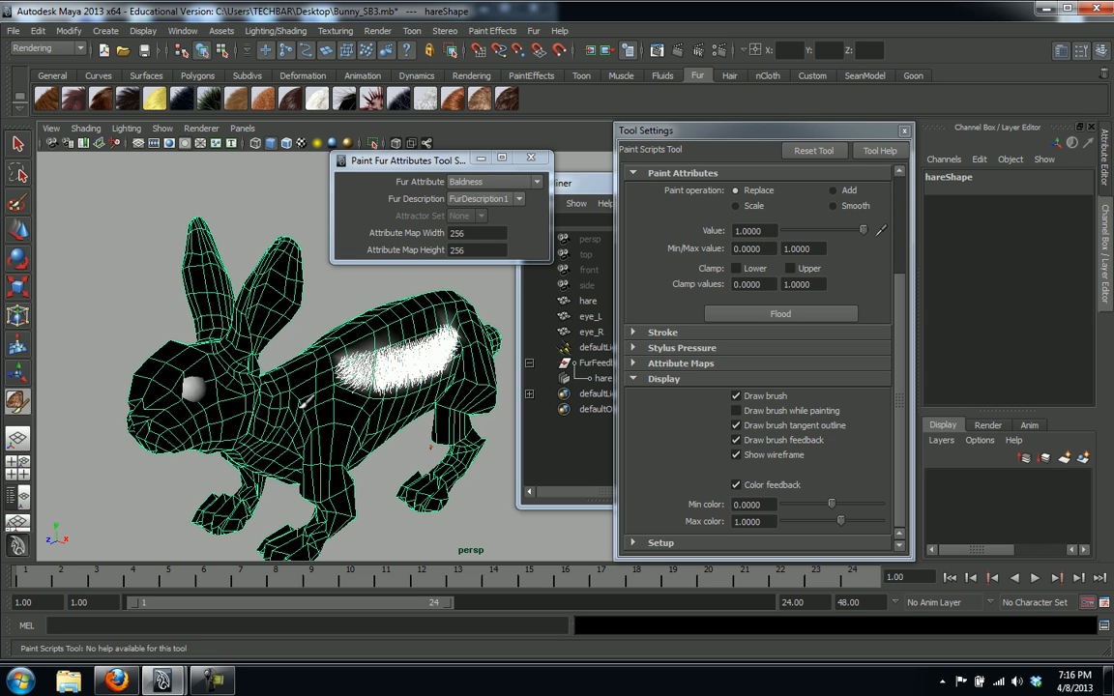
pyautogui.moveTo(315, 399)
pyautogui.mouseDown()
pyautogui.moveTo(275, 392)
pyautogui.moveTo(343, 395)
pyautogui.mouseUp()
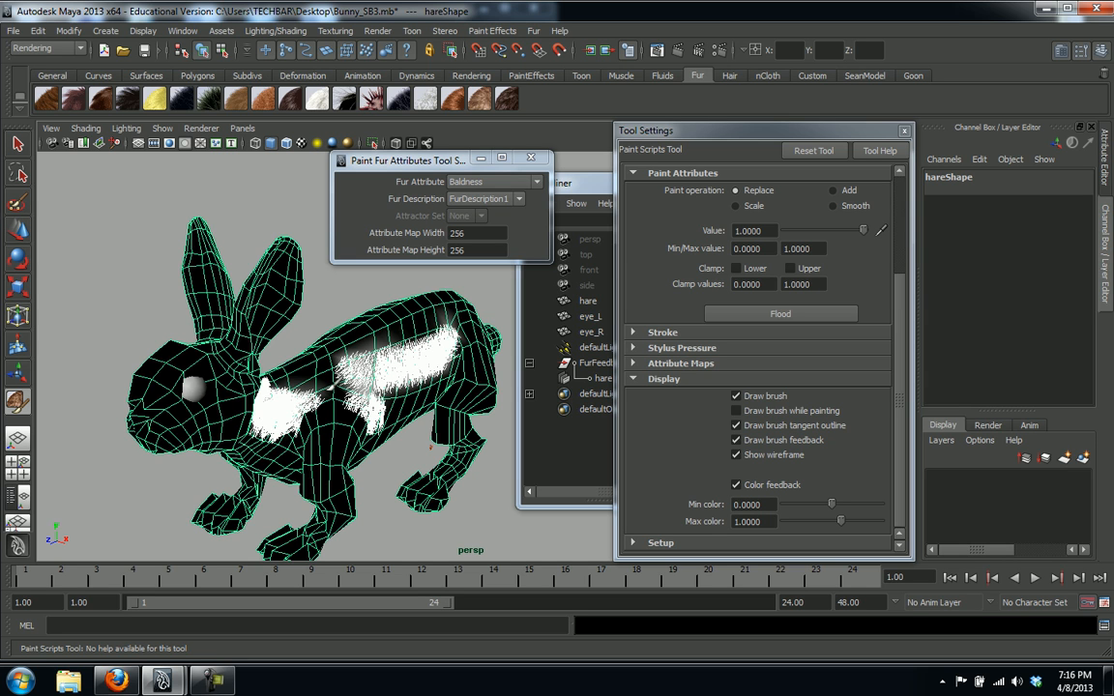
pyautogui.moveTo(333, 386); pyautogui.dragTo(319, 376)
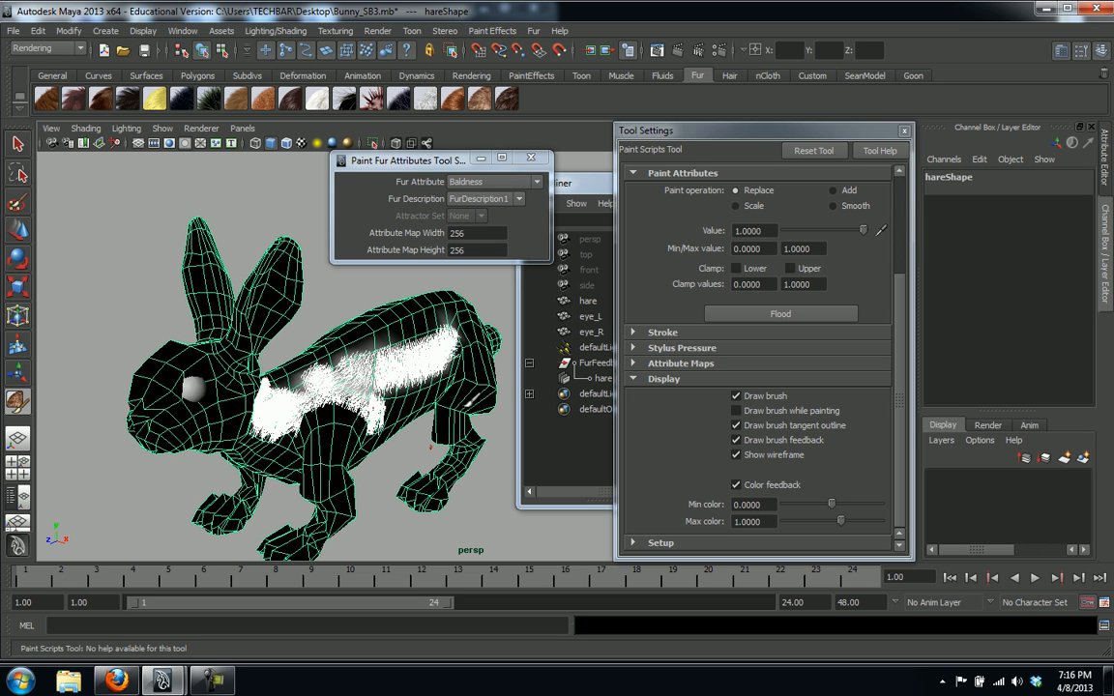
pyautogui.click(657, 50)
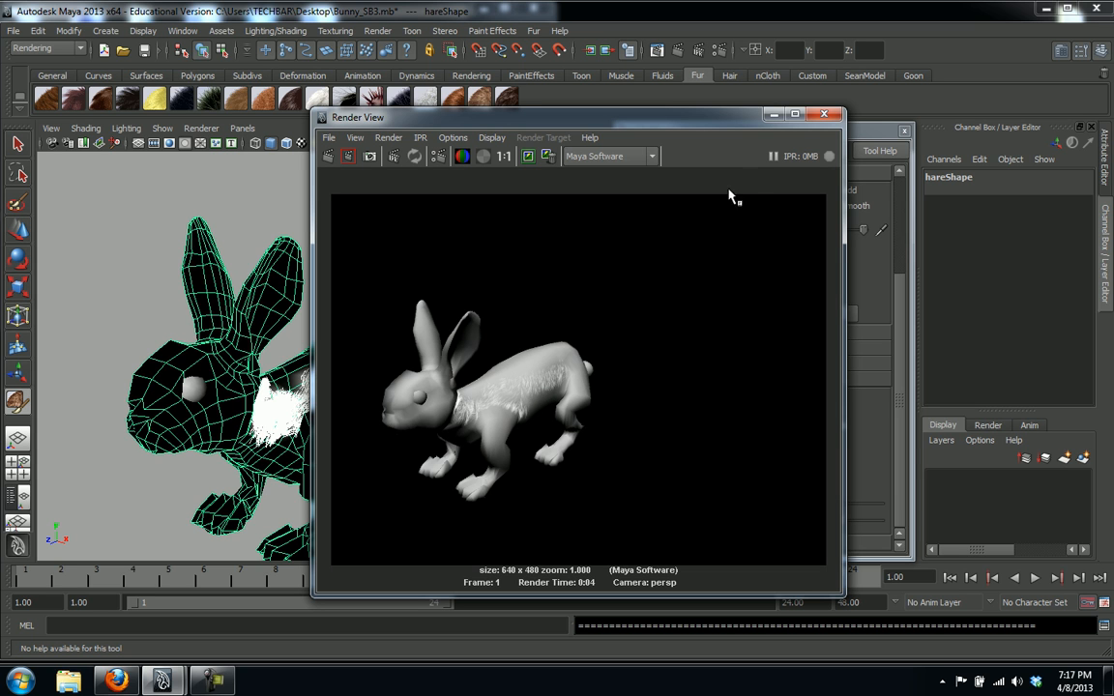
pyautogui.click(827, 116)
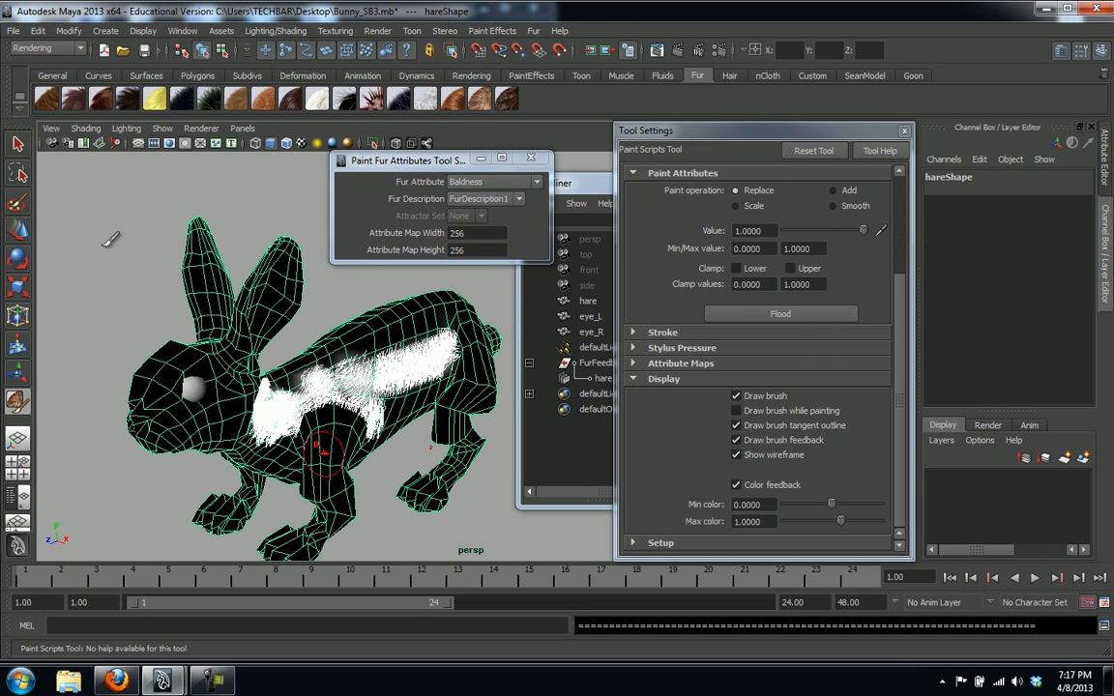
# Open the hare's lambert1 material and lower its Color slider from white to mid-grey
pyautogui.click(18, 143)
pyautogui.moveTo(327, 412); pyautogui.dragTo(315, 622, button='right')
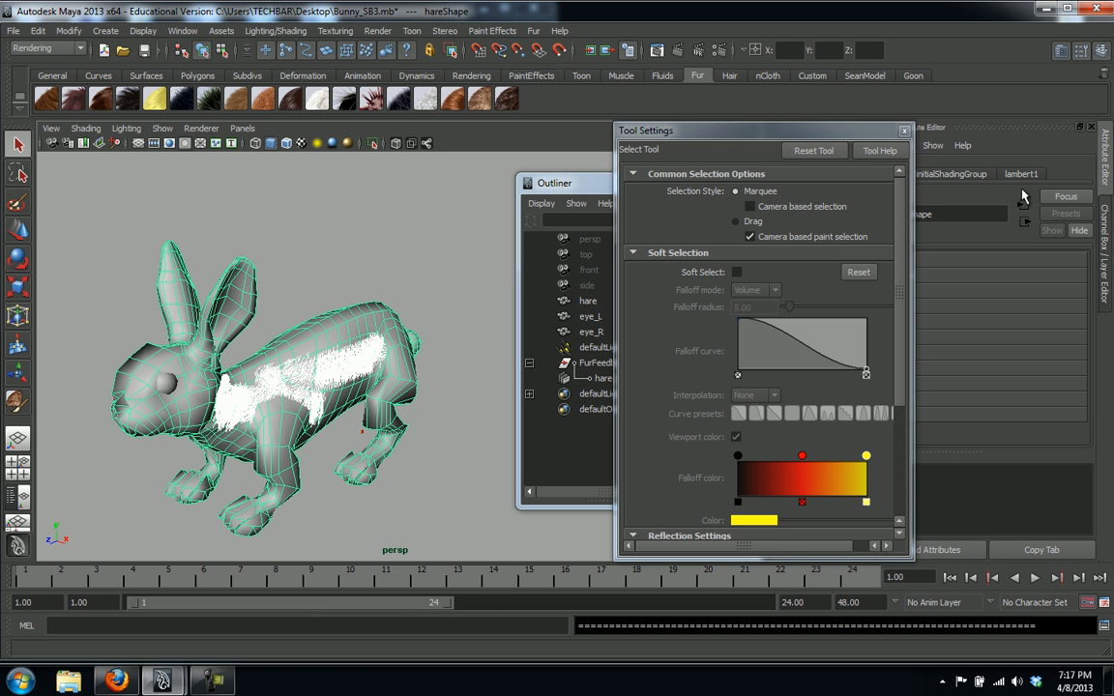
pyautogui.moveTo(758, 140); pyautogui.dragTo(623, 155)
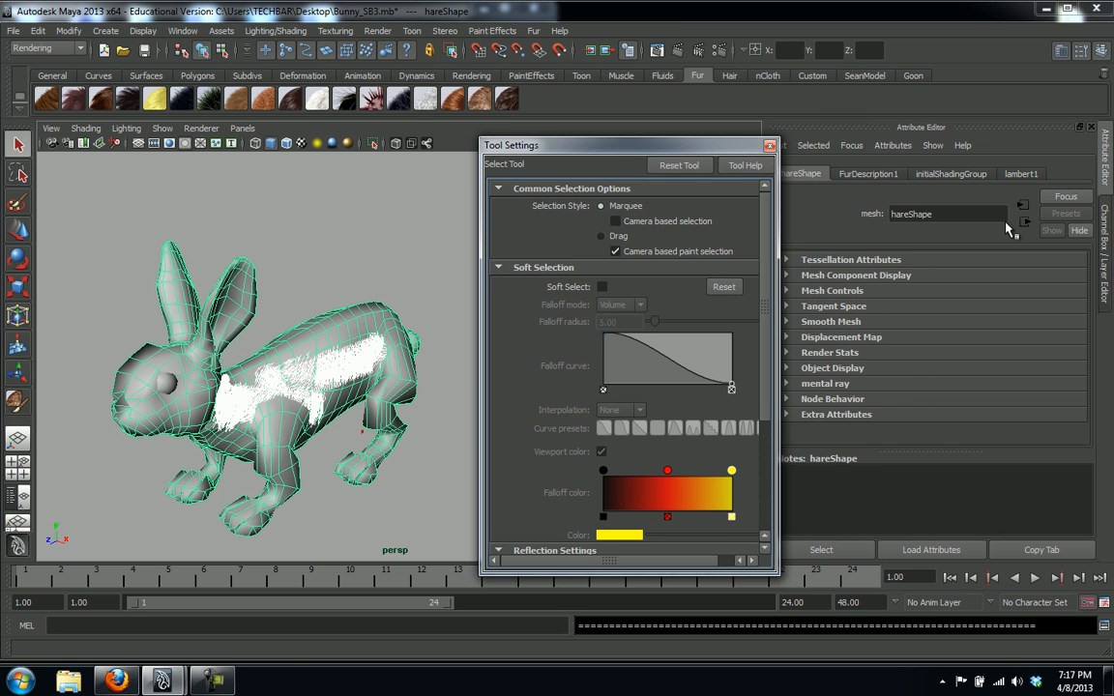
pyautogui.click(1021, 174)
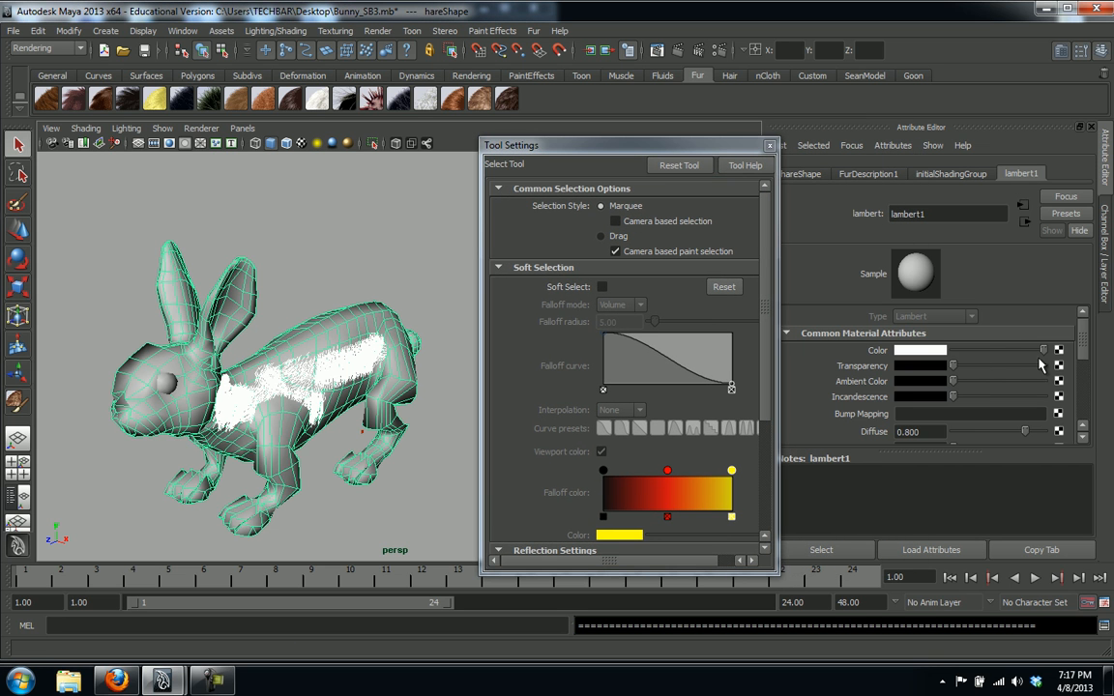
pyautogui.moveTo(1013, 352); pyautogui.dragTo(985, 351)
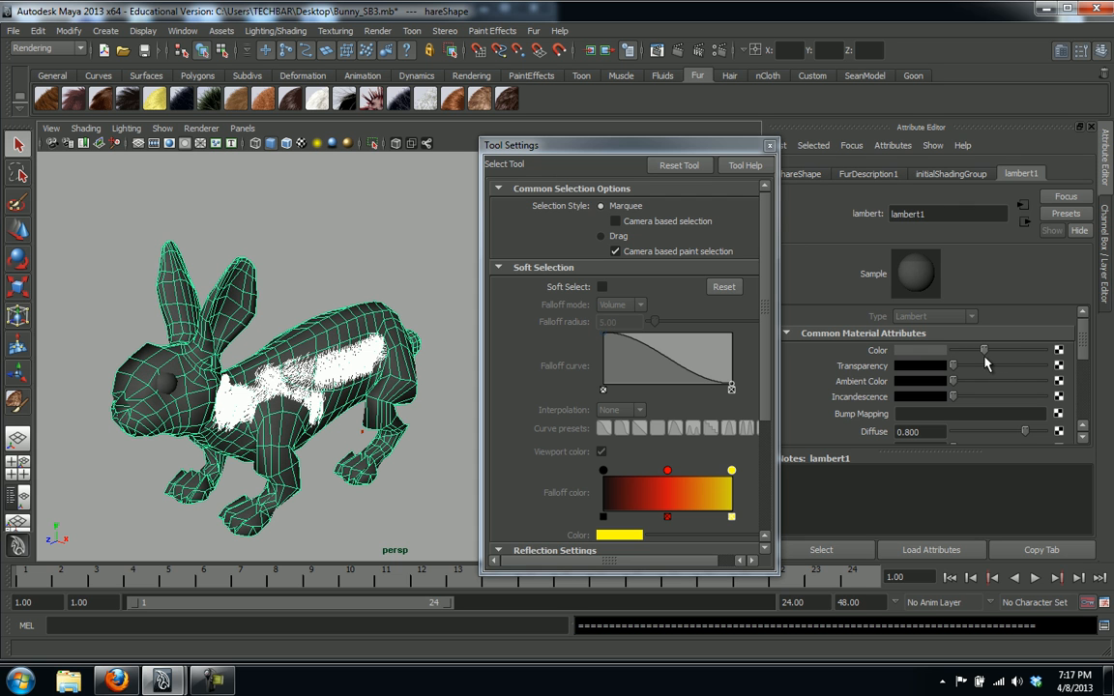
pyautogui.moveTo(634, 143); pyautogui.dragTo(977, 145)
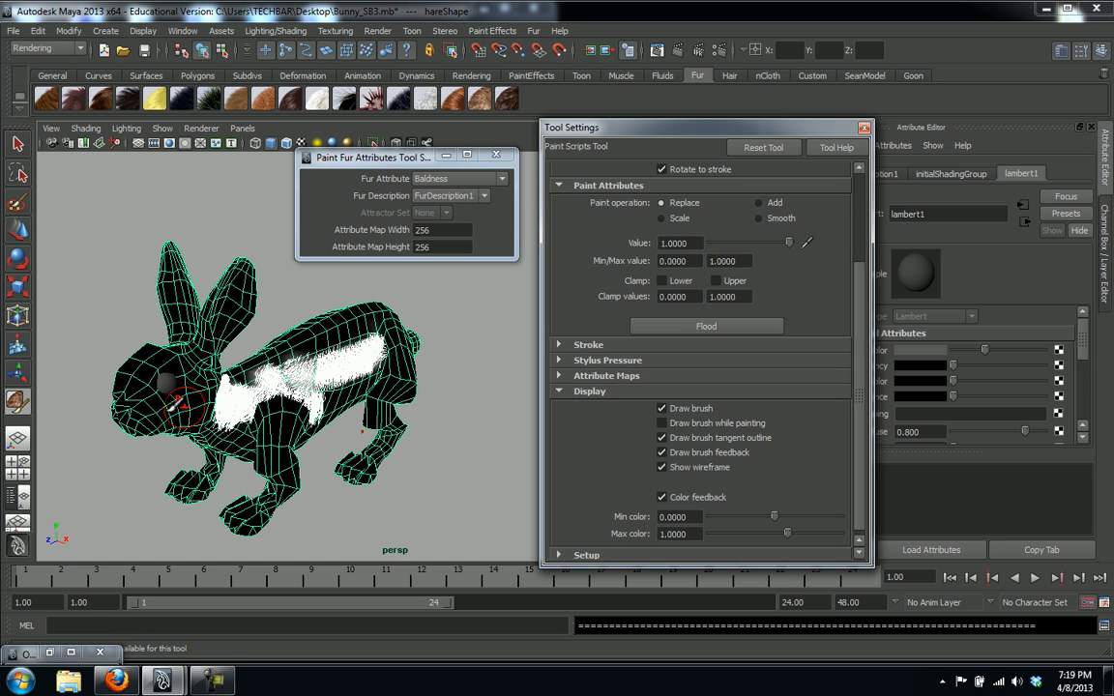
# Paint white fur on the hare's cheek and face, then test-render and close Render View
pyautogui.moveTo(154, 406)
pyautogui.mouseDown()
pyautogui.moveTo(163, 389)
pyautogui.moveTo(175, 406)
pyautogui.moveTo(199, 350)
pyautogui.moveTo(185, 341)
pyautogui.moveTo(199, 363)
pyautogui.moveTo(181, 353)
pyautogui.mouseUp()
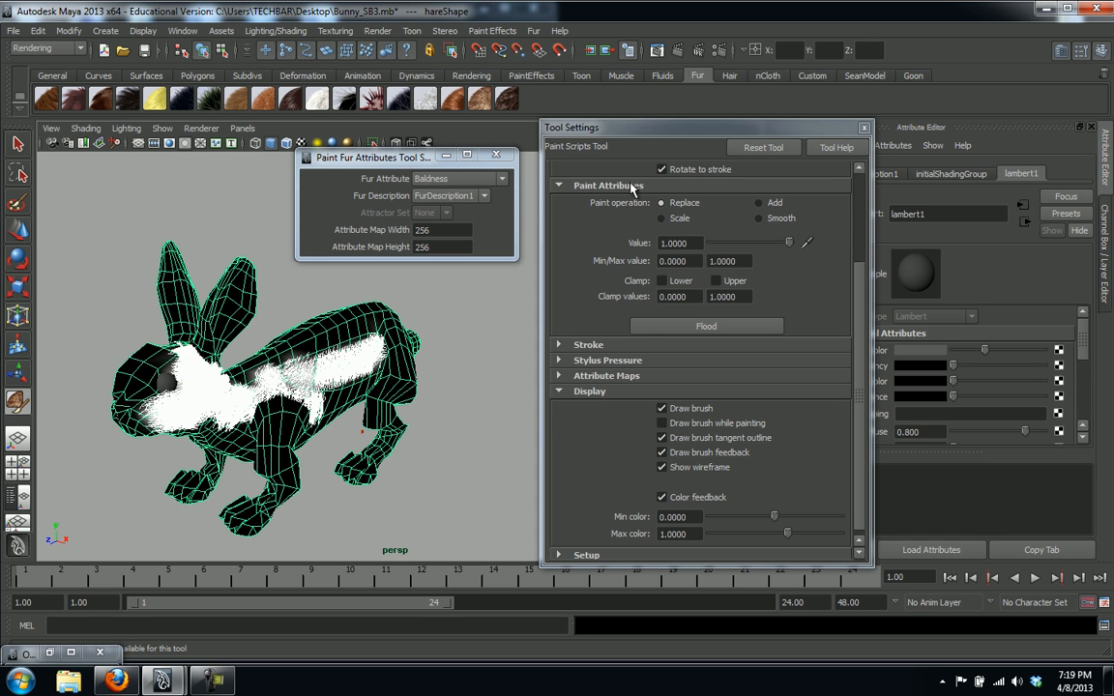
pyautogui.click(677, 49)
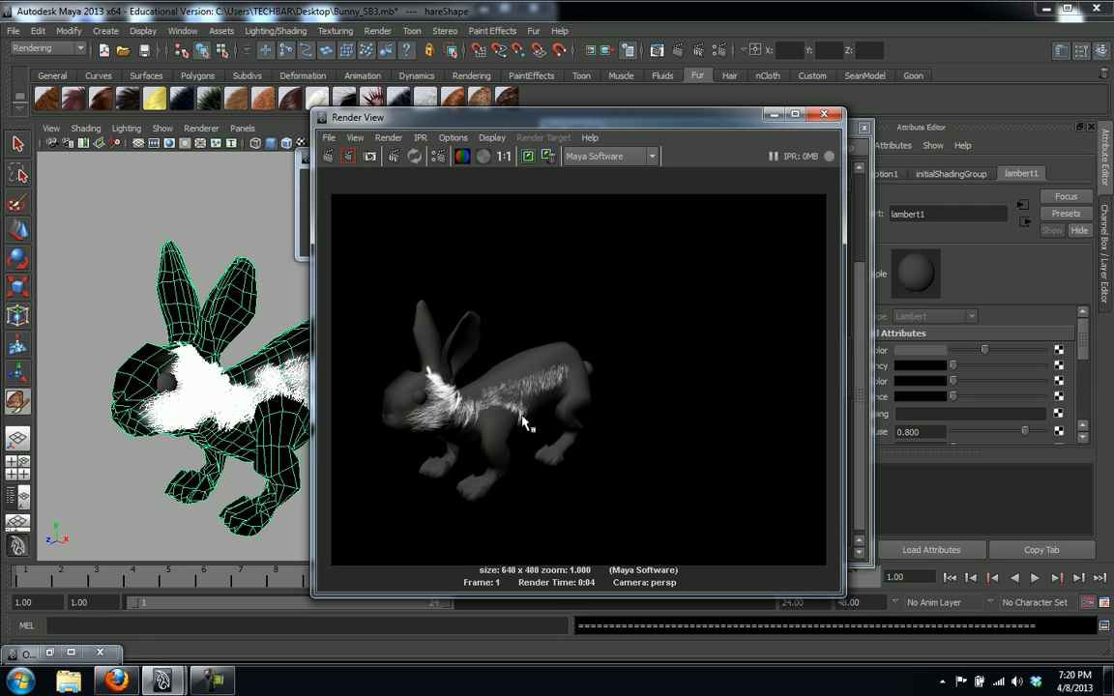
pyautogui.click(824, 115)
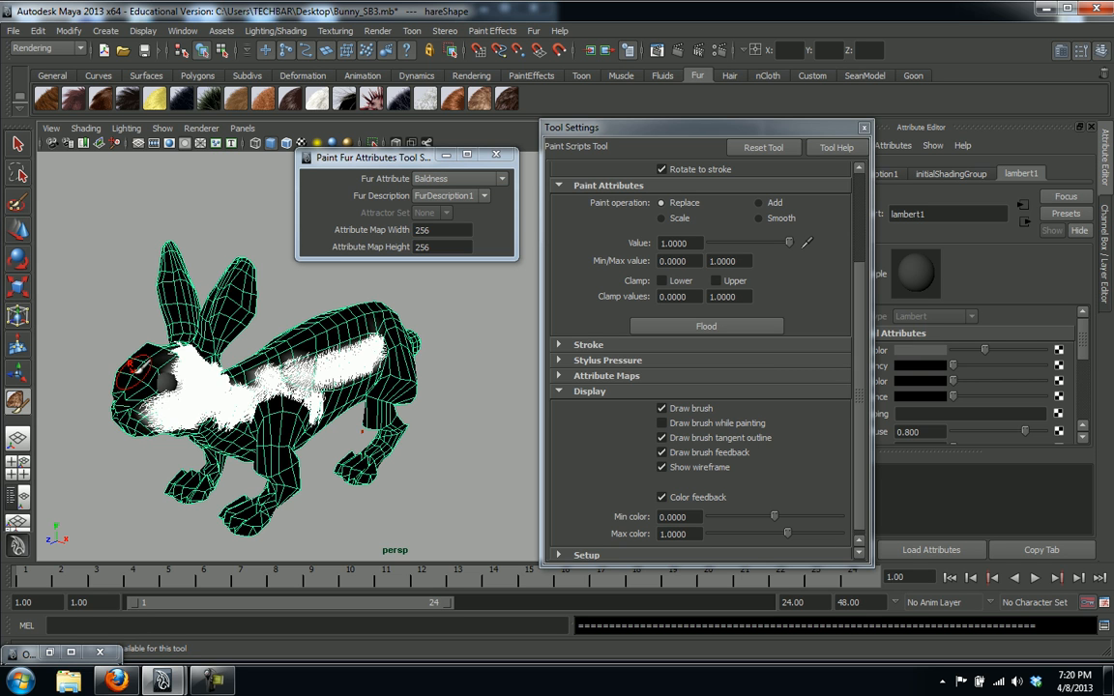
# Extend the white fur further up the hare's face
pyautogui.moveTo(137, 375); pyautogui.dragTo(149, 367)
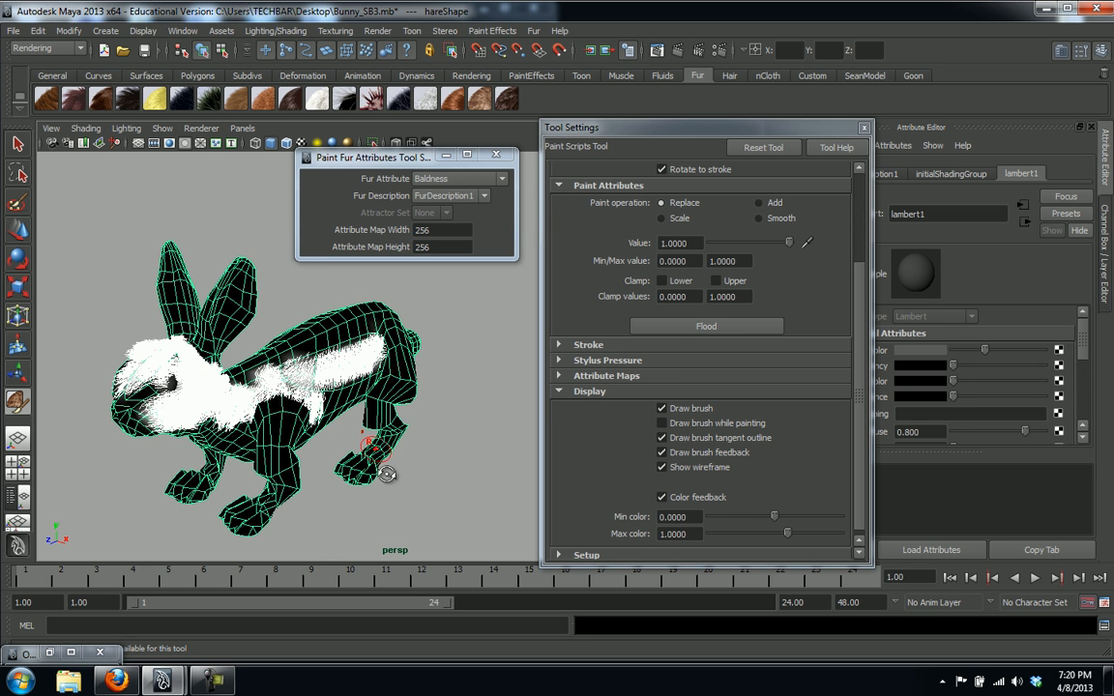
pyautogui.keyDown('alt'); pyautogui.moveTo(368, 458); pyautogui.dragTo(375, 421); pyautogui.keyUp('alt')
pyautogui.moveTo(462, 462)
pyautogui.keyDown('alt'); pyautogui.mouseDown()
pyautogui.moveTo(519, 447)
pyautogui.moveTo(464, 411)
pyautogui.mouseUp(); pyautogui.keyUp('alt')
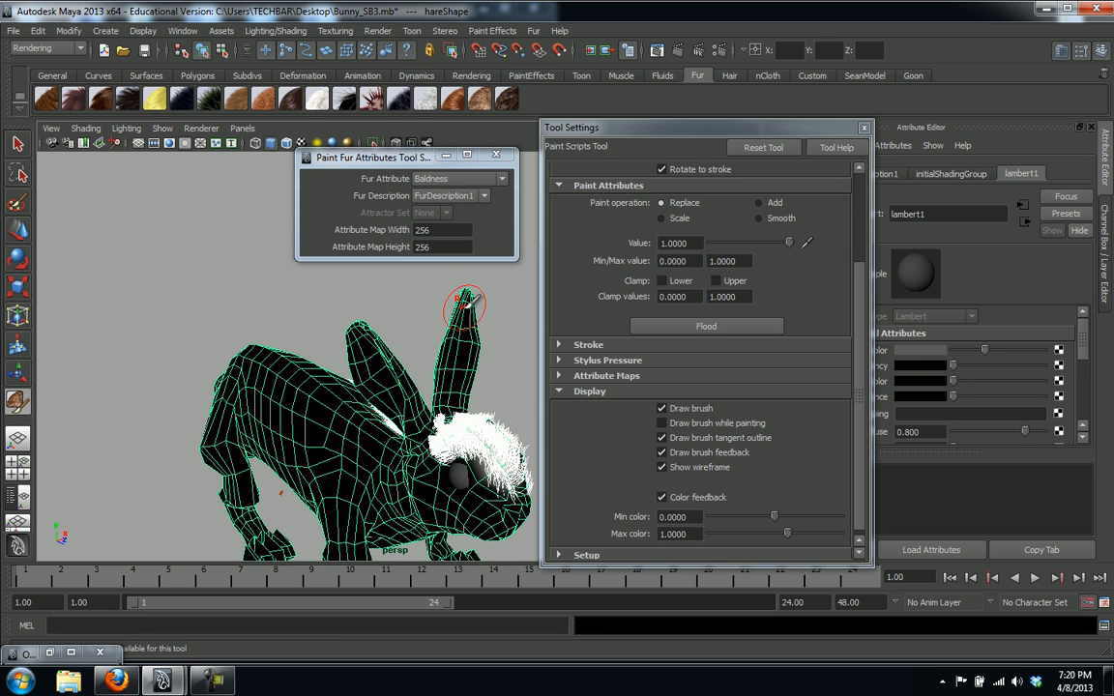
# Paint white fur onto the ear tip, then orbit to a higher three-quarter view
pyautogui.moveTo(465, 332)
pyautogui.mouseDown()
pyautogui.moveTo(463, 320)
pyautogui.moveTo(456, 372)
pyautogui.moveTo(485, 411)
pyautogui.moveTo(437, 432)
pyautogui.mouseUp()
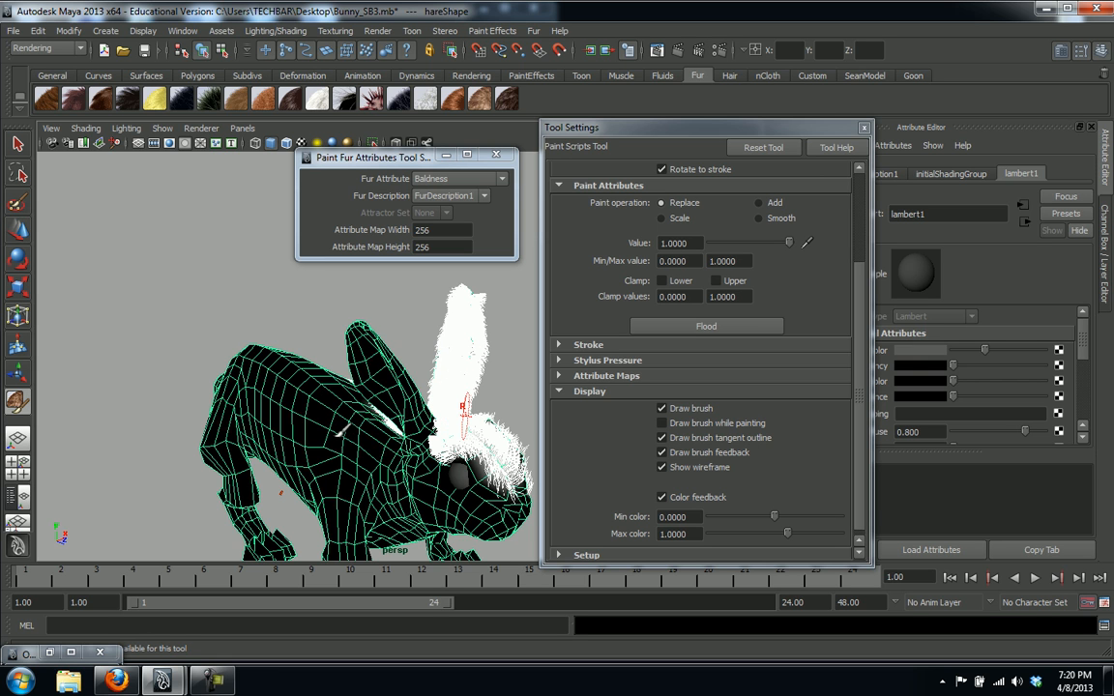
pyautogui.keyDown('alt'); pyautogui.moveTo(339, 435); pyautogui.dragTo(383, 438); pyautogui.keyUp('alt')
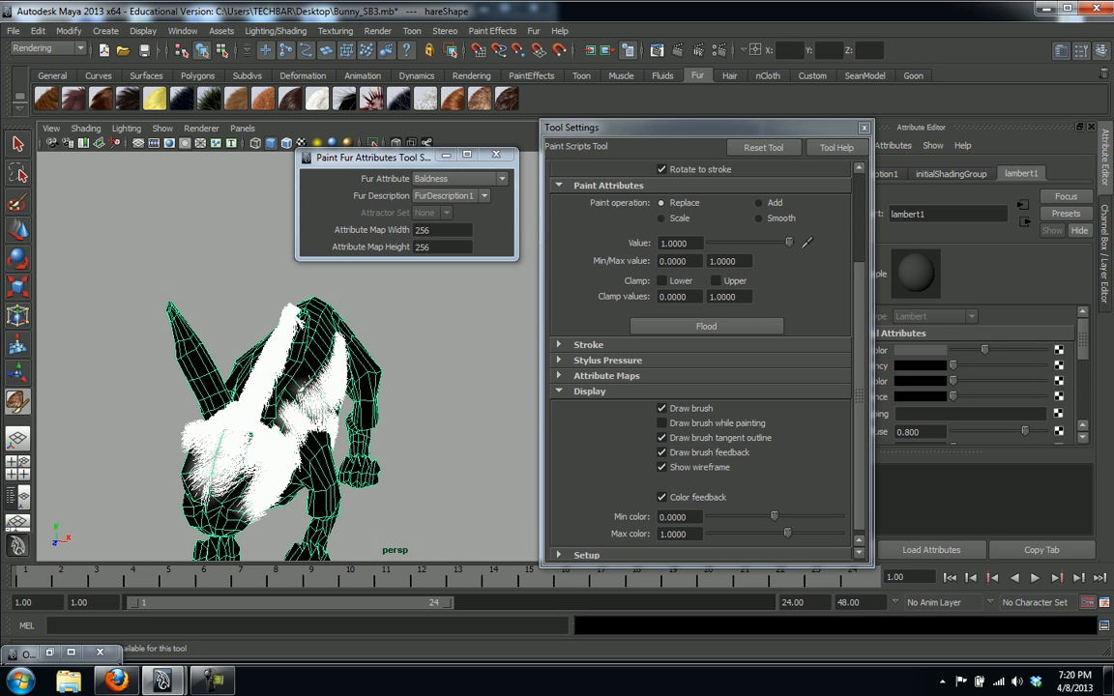
pyautogui.moveTo(254, 348)
pyautogui.keyDown('alt'); pyautogui.mouseDown()
pyautogui.moveTo(228, 344)
pyautogui.moveTo(261, 396)
pyautogui.moveTo(239, 364)
pyautogui.moveTo(268, 352)
pyautogui.moveTo(273, 364)
pyautogui.mouseUp(); pyautogui.keyUp('alt')
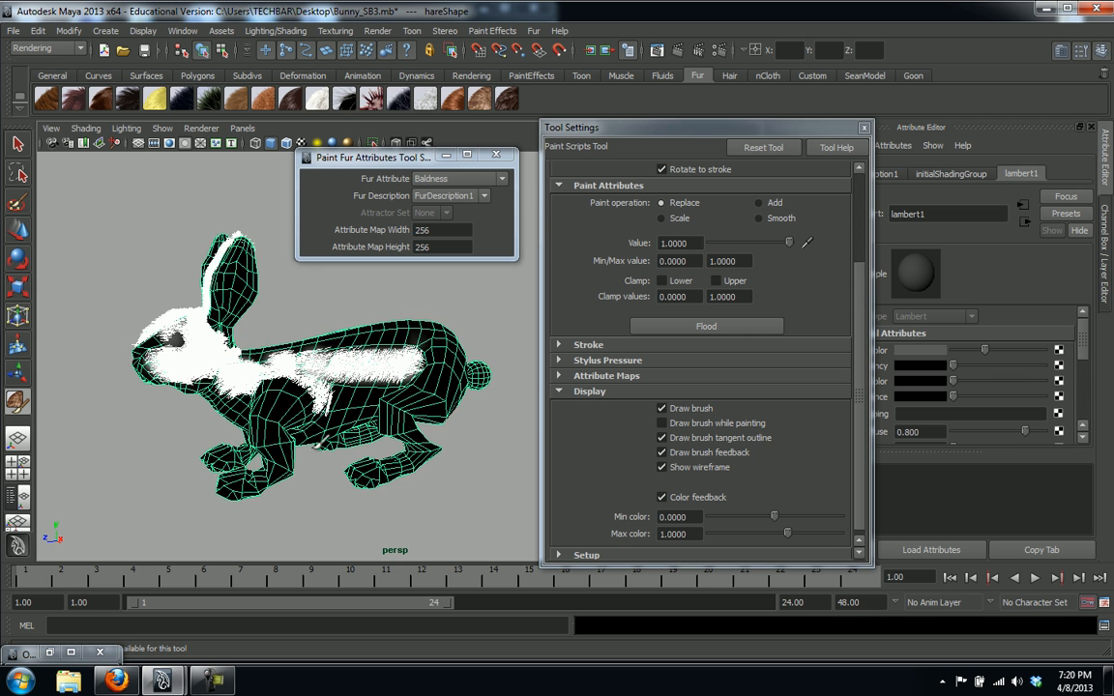
pyautogui.keyDown('alt'); pyautogui.moveTo(291, 425); pyautogui.dragTo(418, 470); pyautogui.keyUp('alt')
pyautogui.scroll(4, 418, 471)
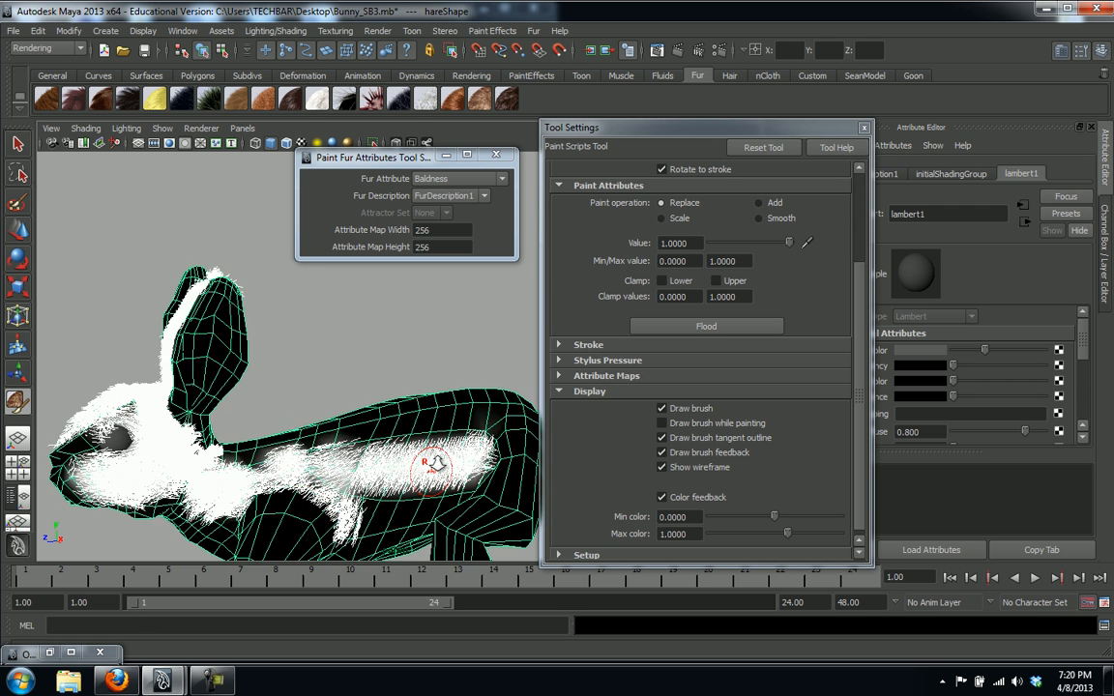
pyautogui.scroll(-2, 436, 464)
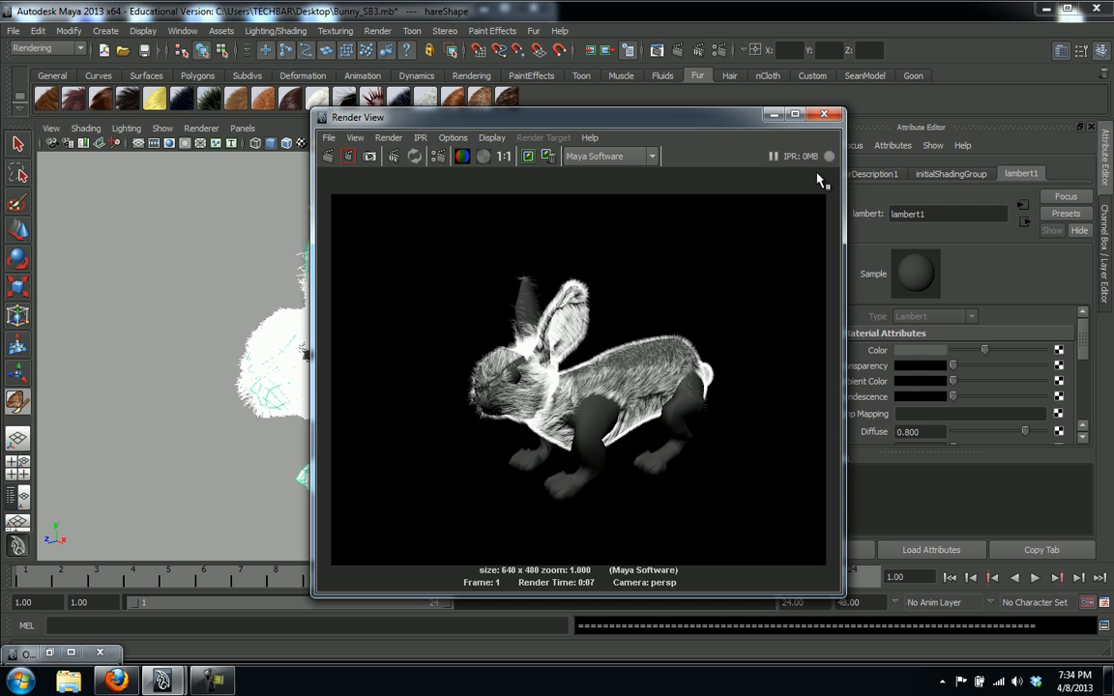
# Close Render View, select the hare and open its lambert1 material attributes
pyautogui.click(824, 115)
pyautogui.click(18, 143)
pyautogui.click(509, 472)
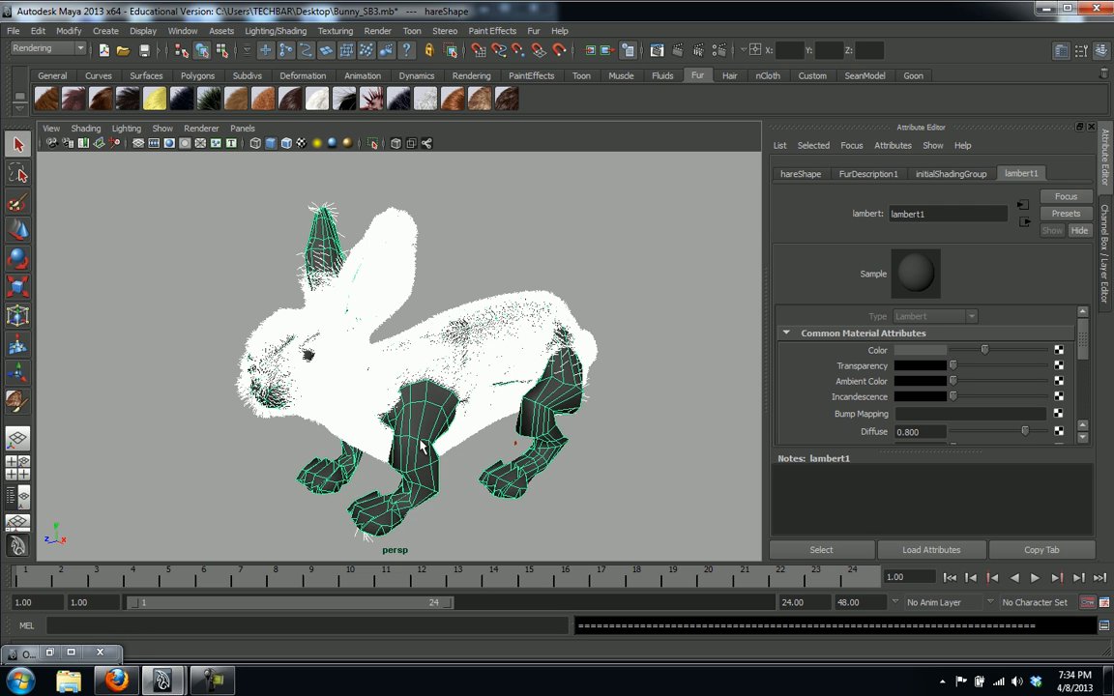
pyautogui.moveTo(419, 412); pyautogui.dragTo(418, 617, button='right')
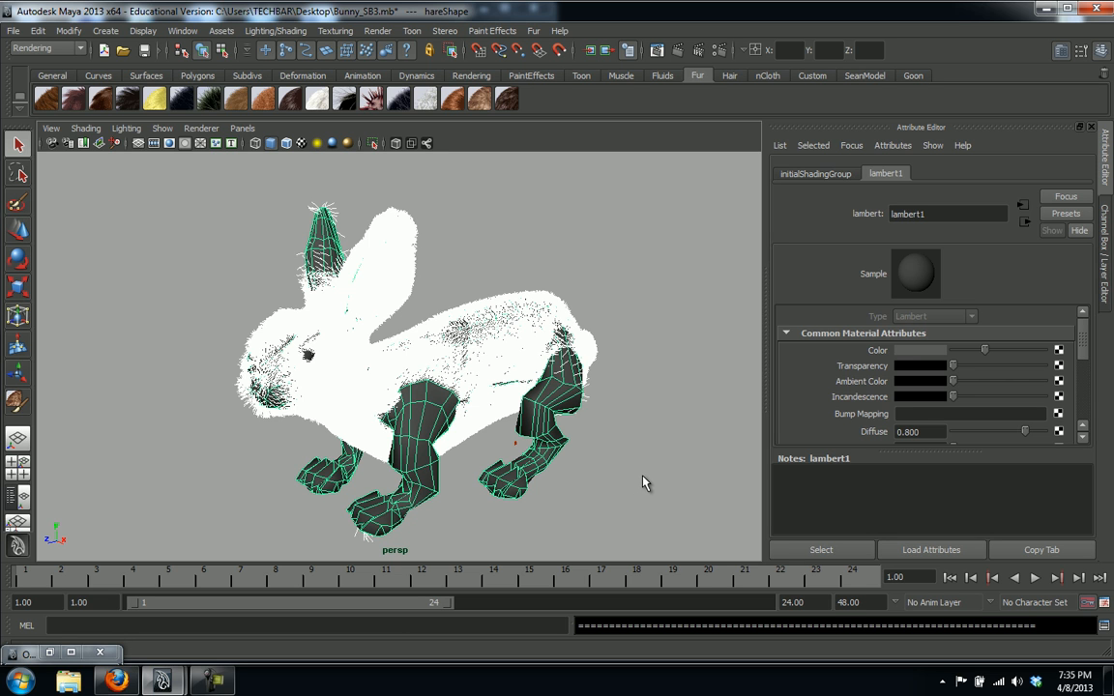
# Drag the lambert1 Color slider fully right to pure white
pyautogui.moveTo(1011, 356); pyautogui.dragTo(1054, 354)
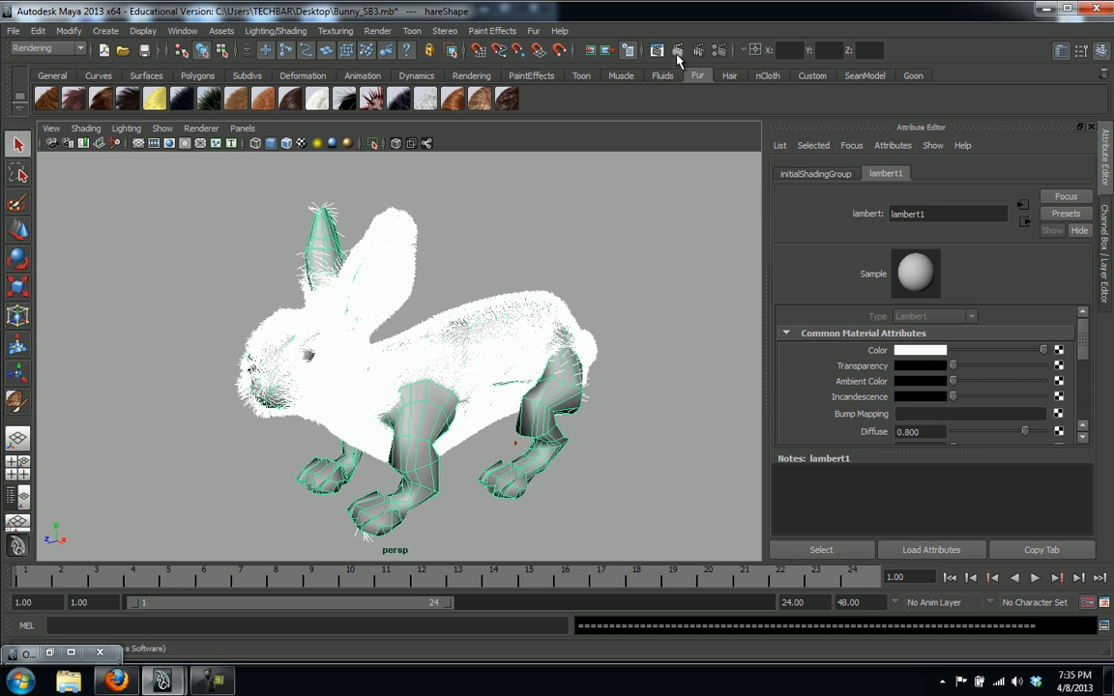
# Re-render the current frame to show the all-white furred hare
pyautogui.click(611, 51)
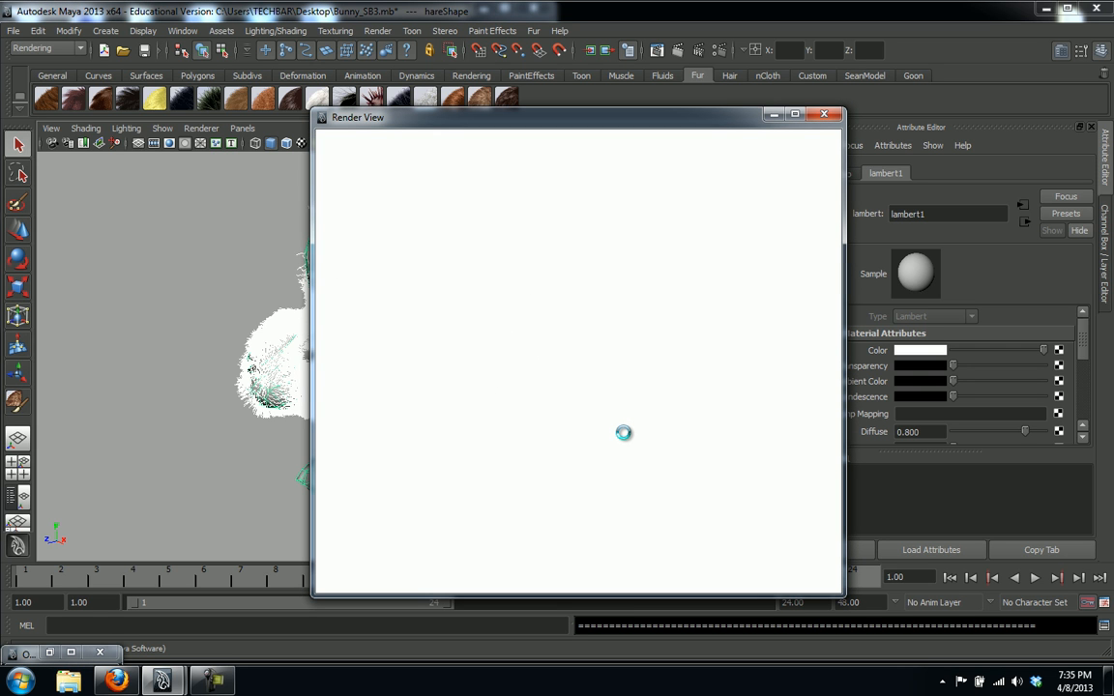